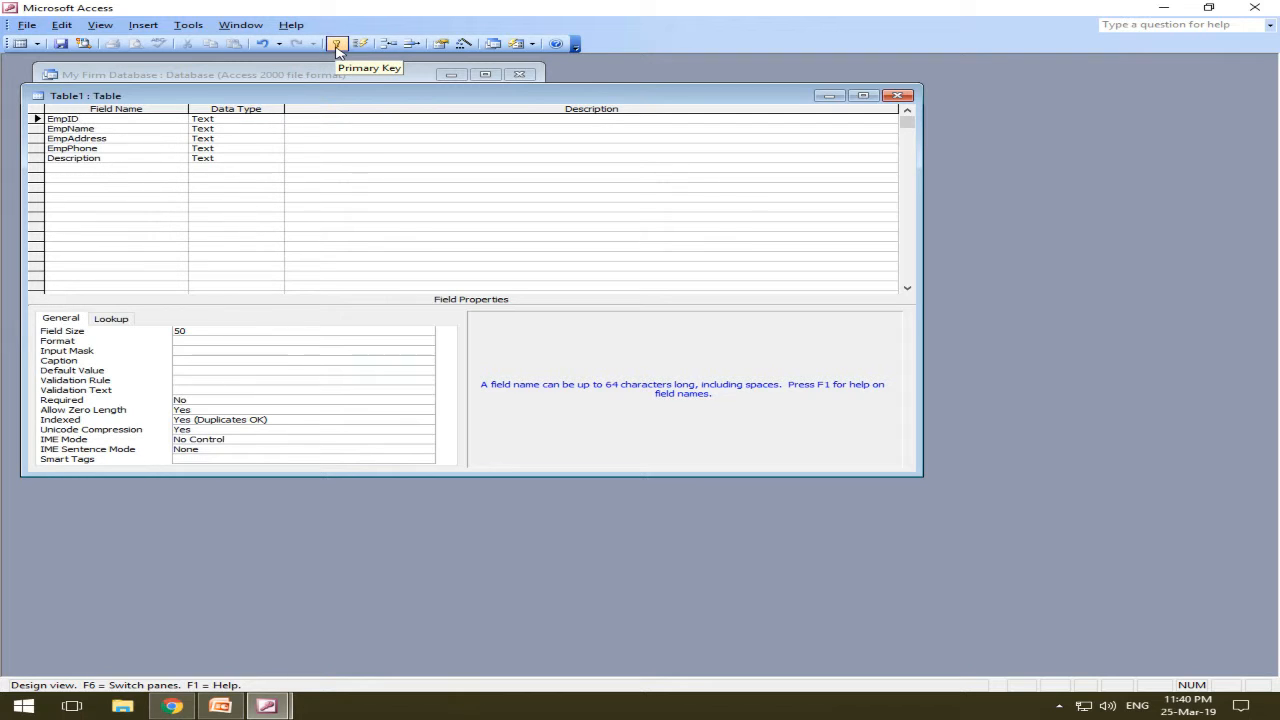
Step: Make EmpID the primary key, then save the table as Employe and close it
left_click(337, 44)
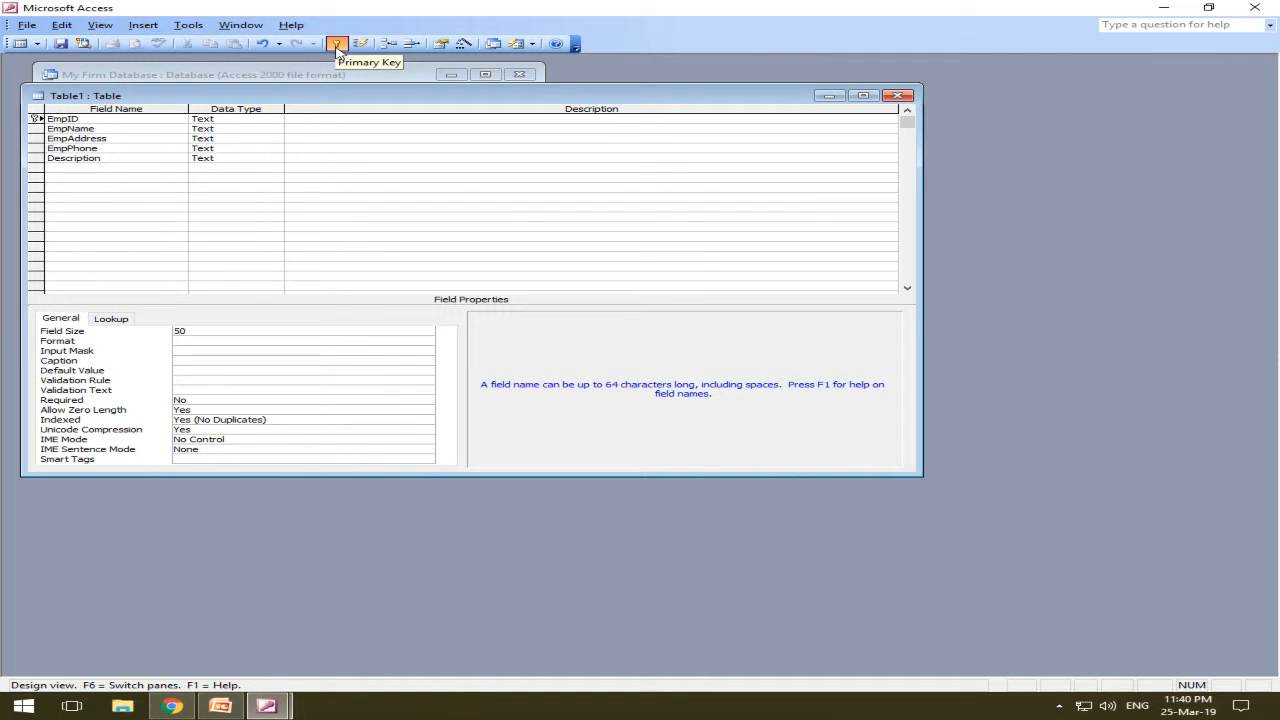
left_click(60, 44)
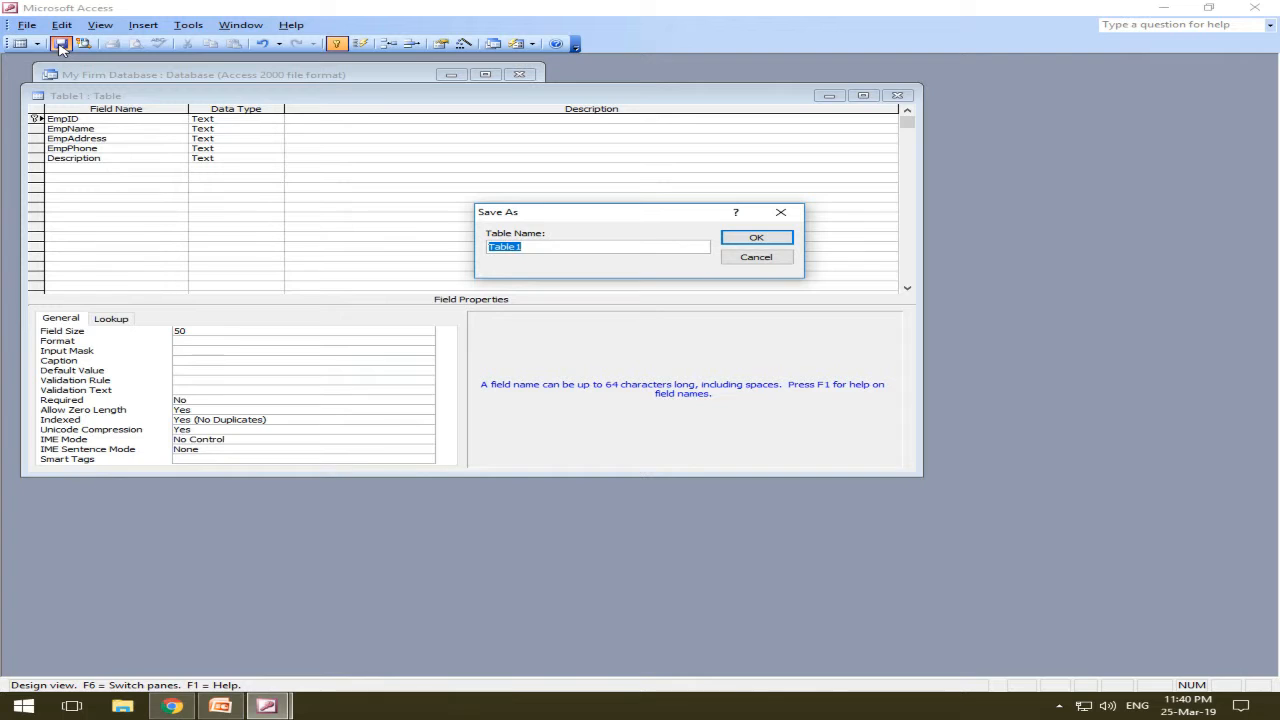
type("Employe")
left_click(756, 237)
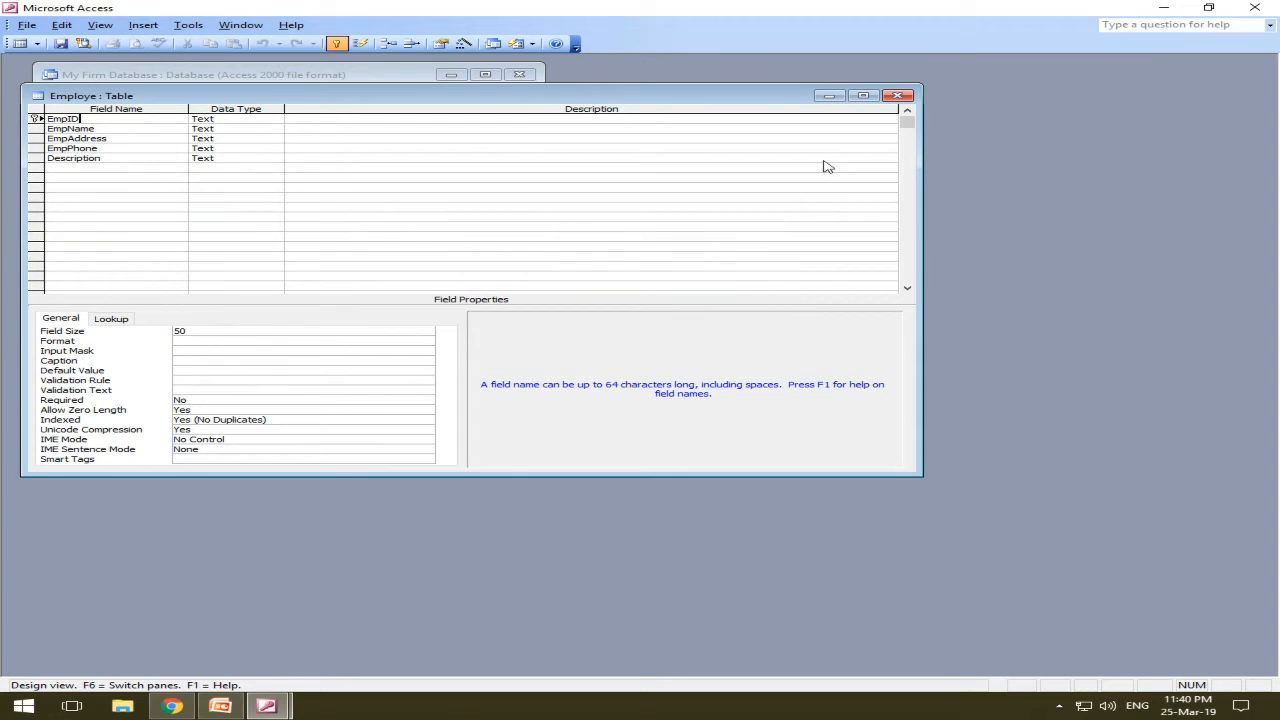
left_click(899, 96)
Step: Open the Employe table in Datasheet view, go through its columns, and close the table
left_click(200, 157)
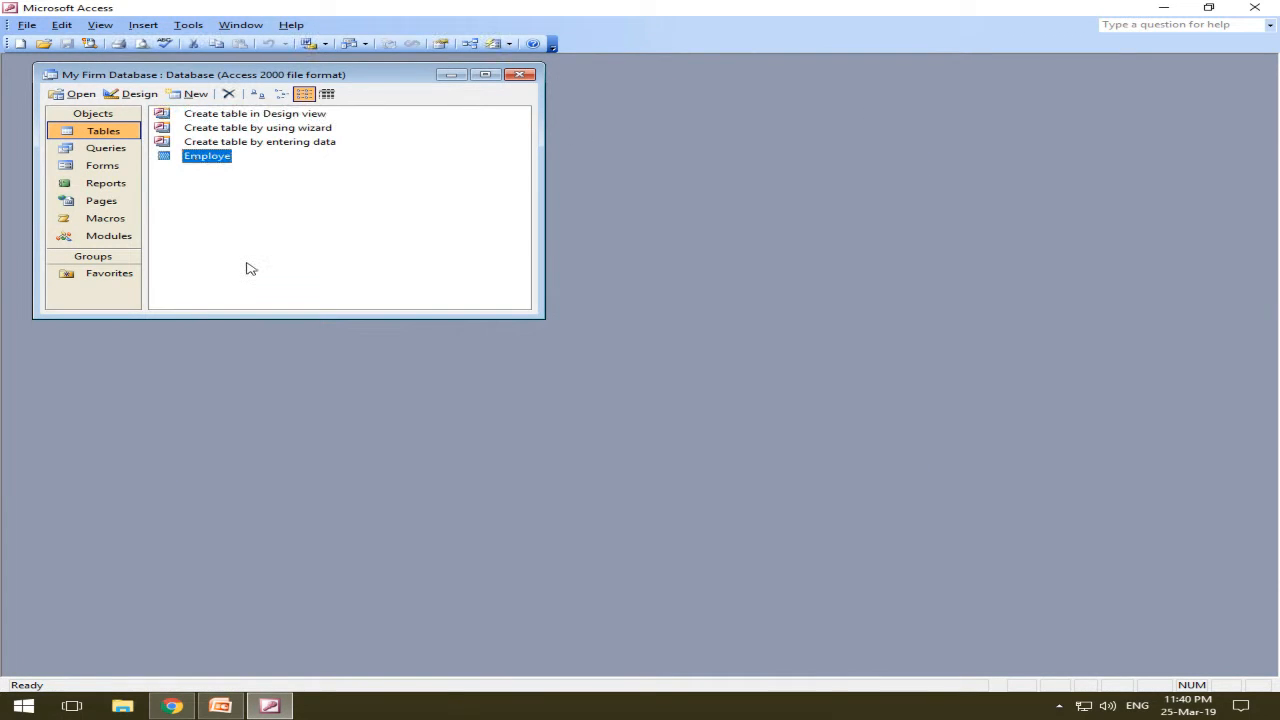
double_click(207, 158)
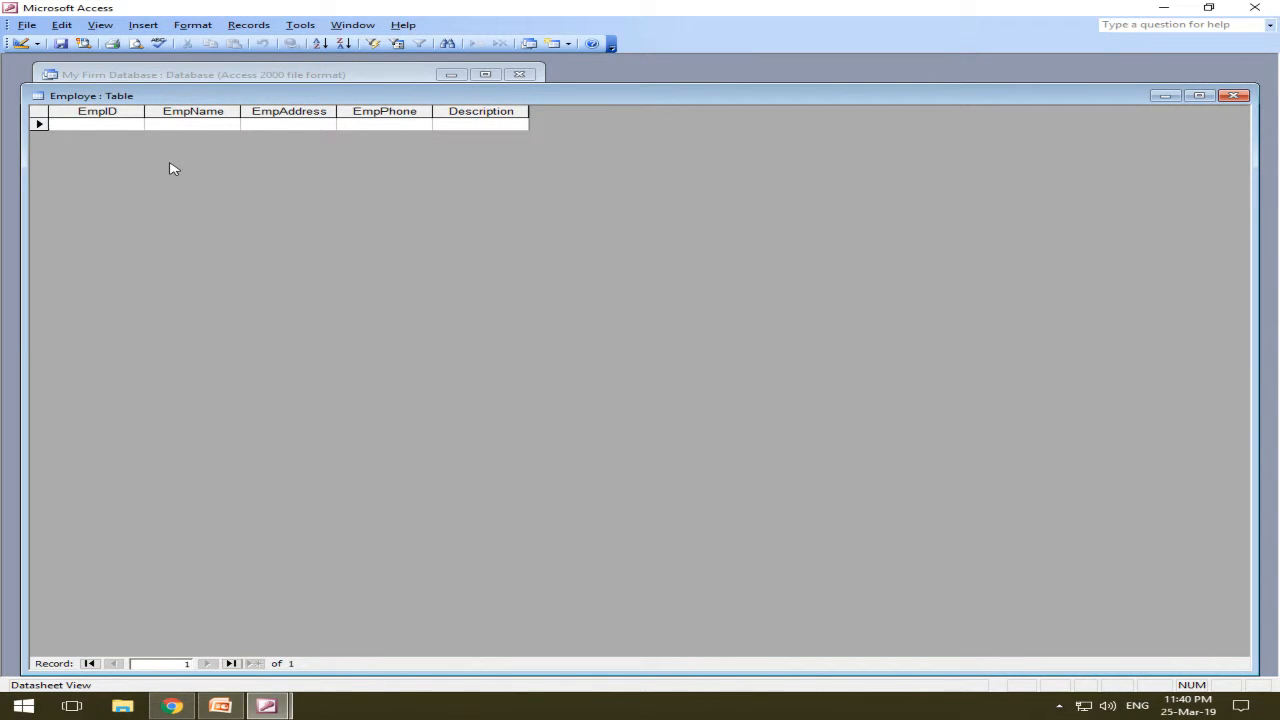
key("Tab")
key("Tab")
key("Tab")
key("Tab")
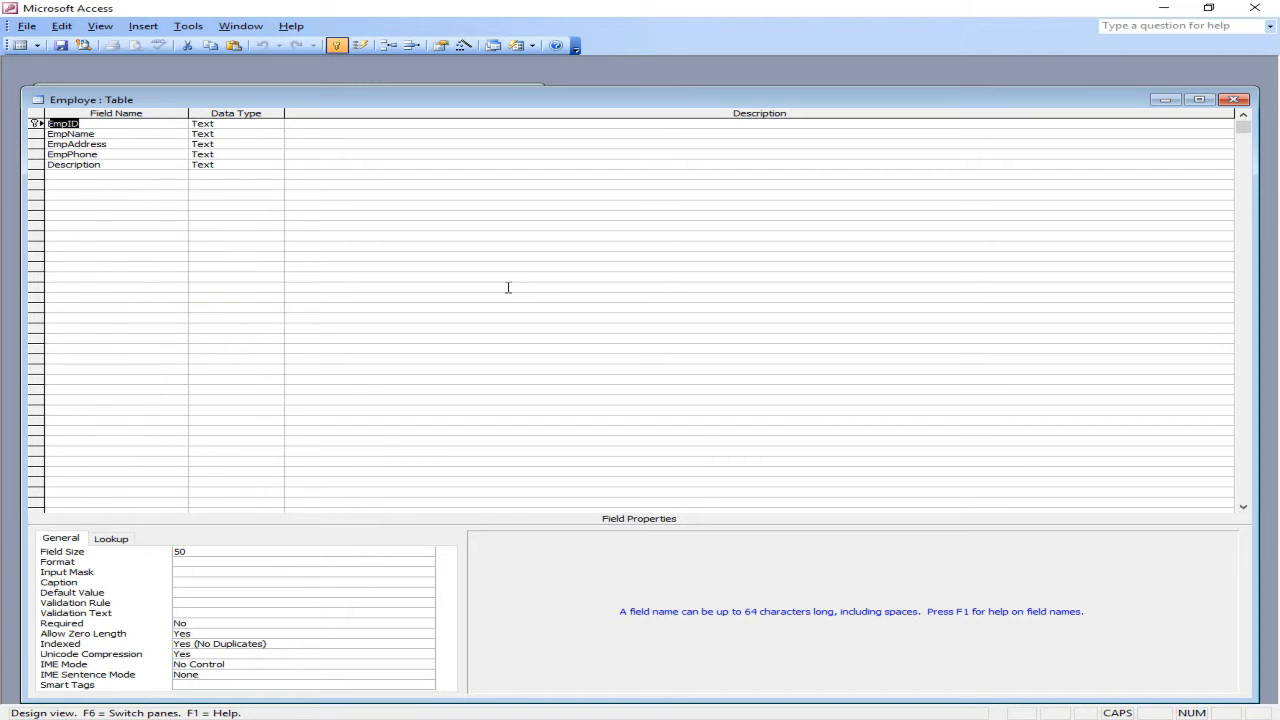
left_click(1237, 100)
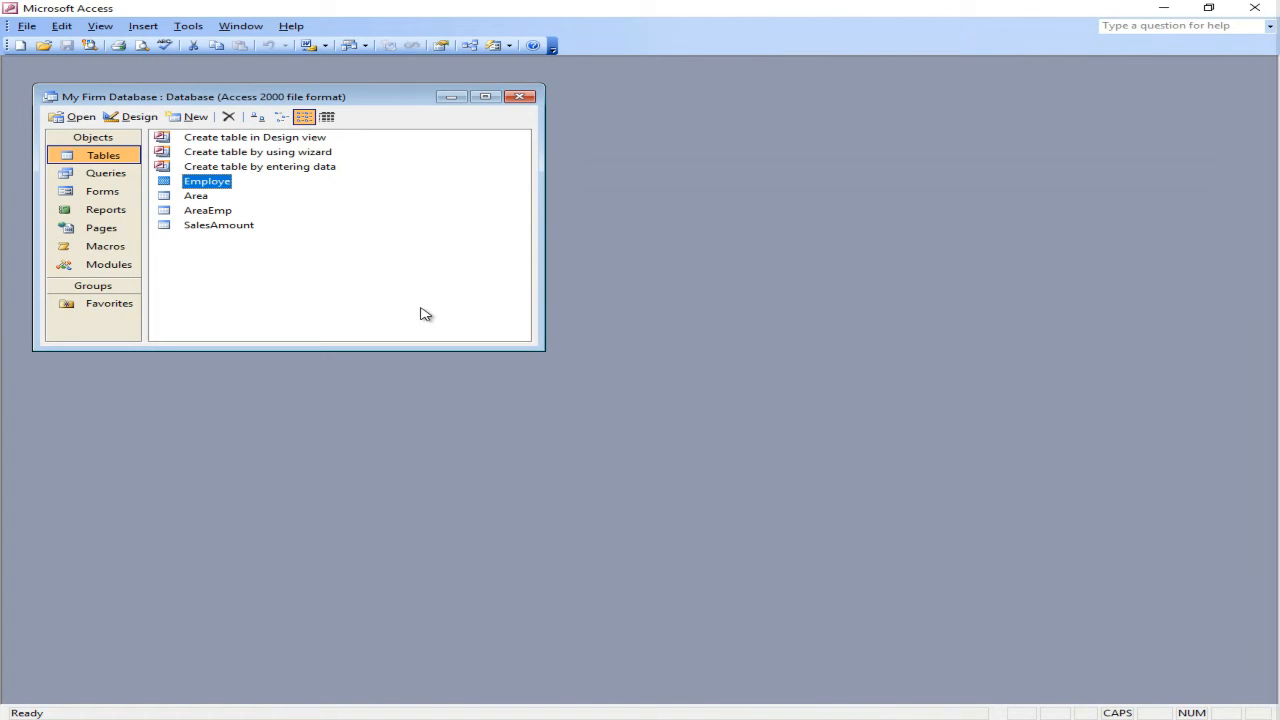
Step: Look over the database's tables, and check the Area table's fields and primary key in Design view before closing it
left_click(196, 198)
left_click(208, 212)
left_click(216, 227)
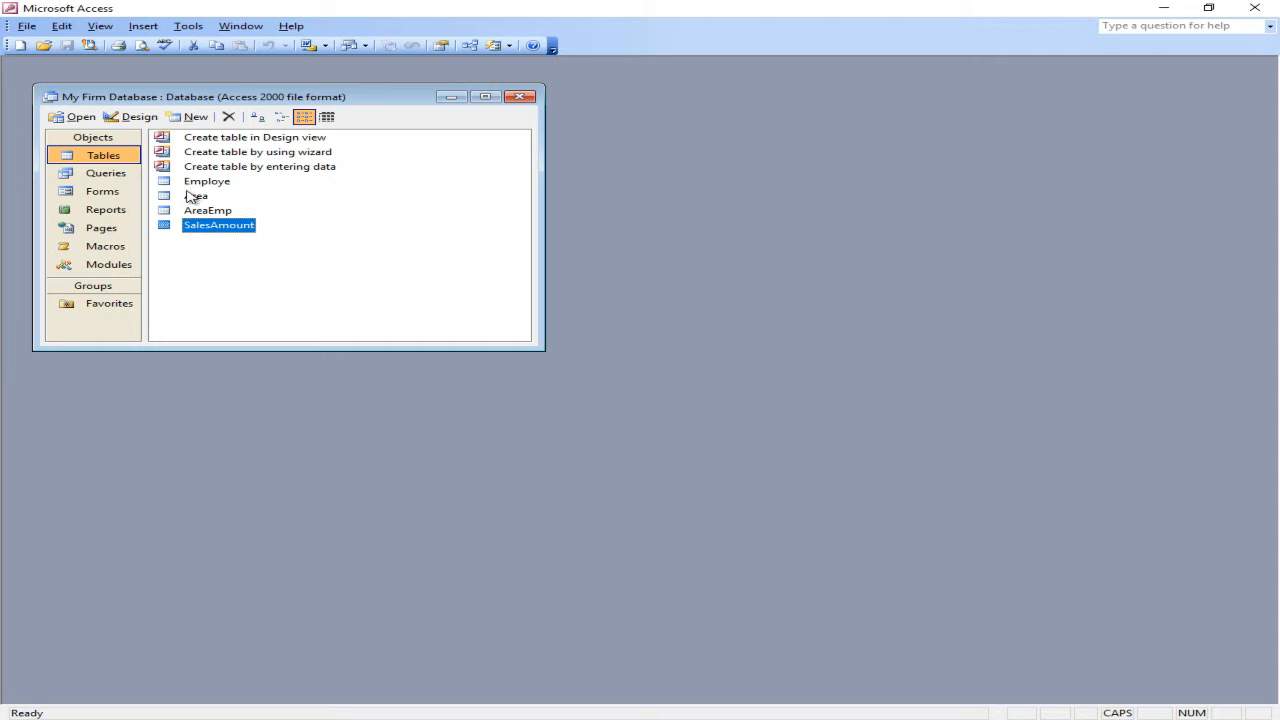
left_click(199, 183)
left_click(200, 198)
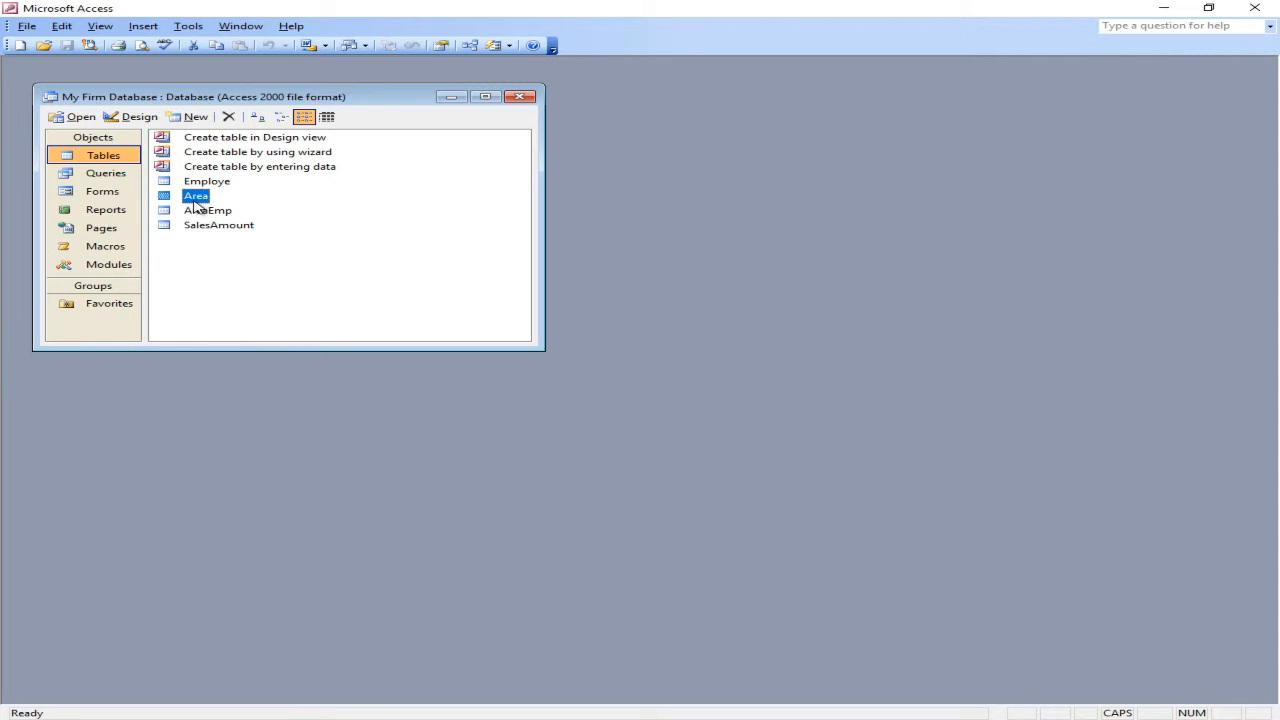
left_click(133, 116)
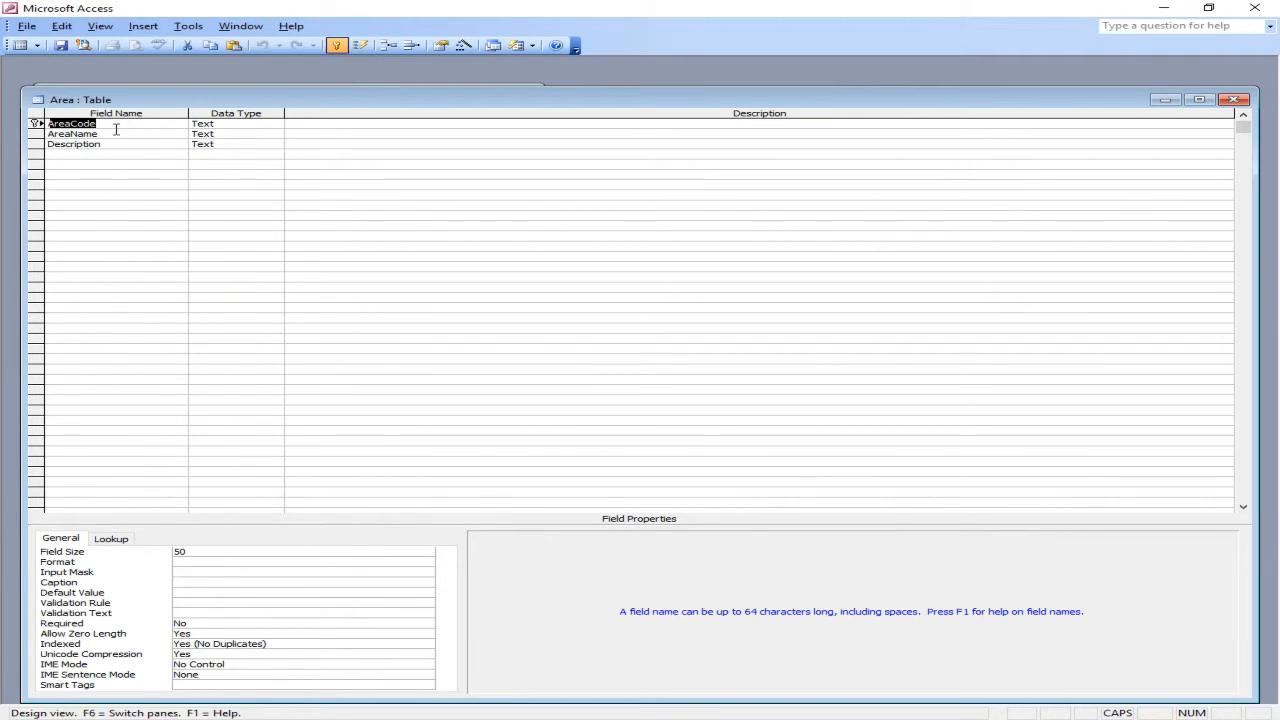
left_click(125, 127)
left_click(133, 136)
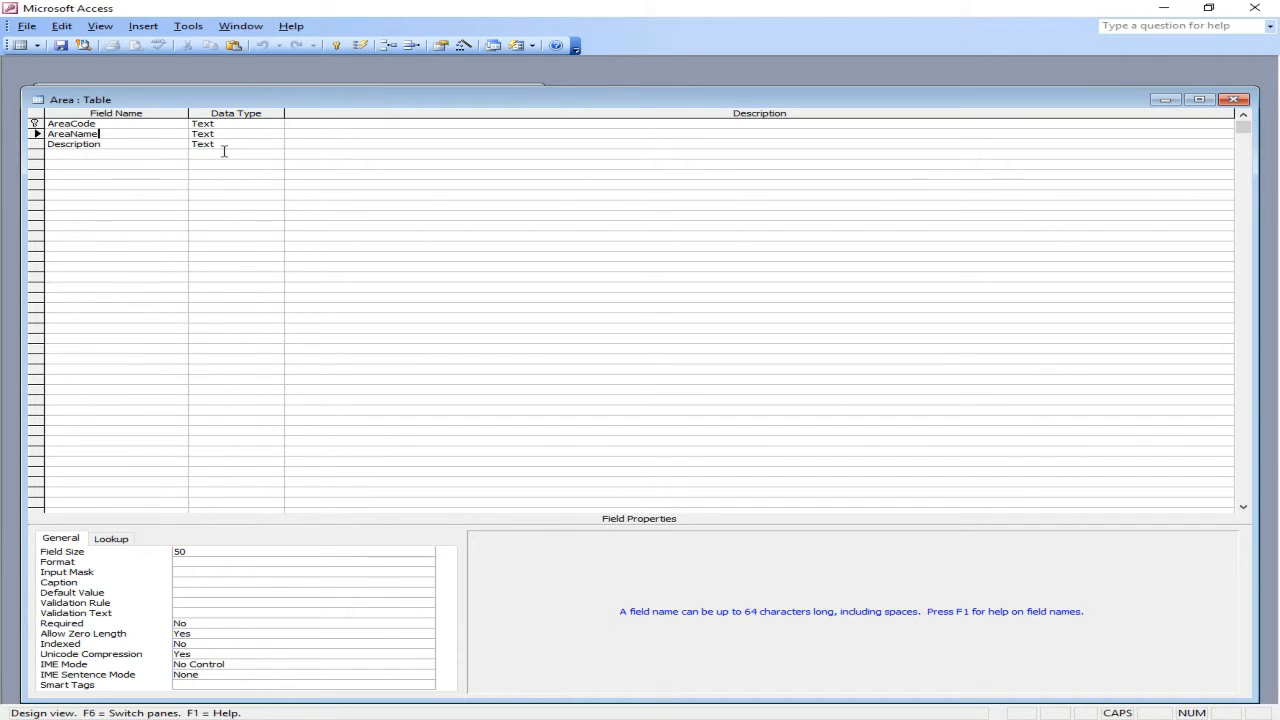
left_click(109, 124)
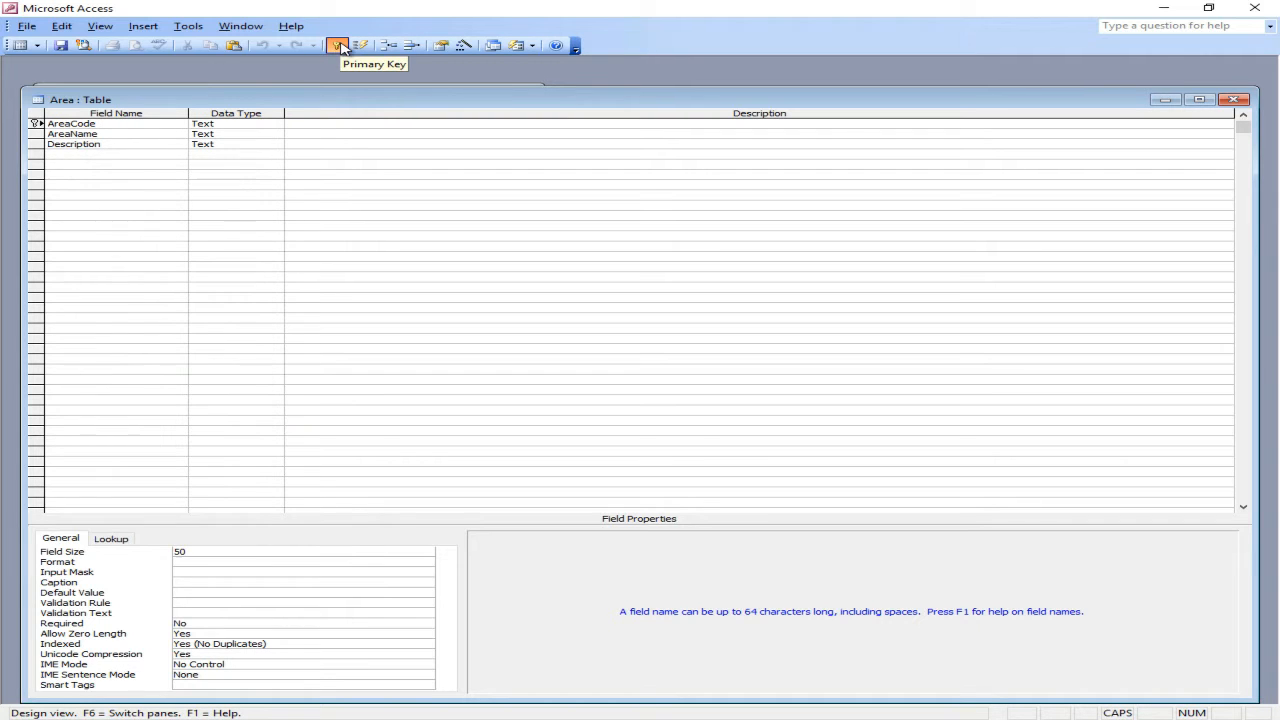
left_click(1240, 99)
Step: Examine the AreaEmp table's fields and primary keys in Design view, and close it
left_click(215, 213)
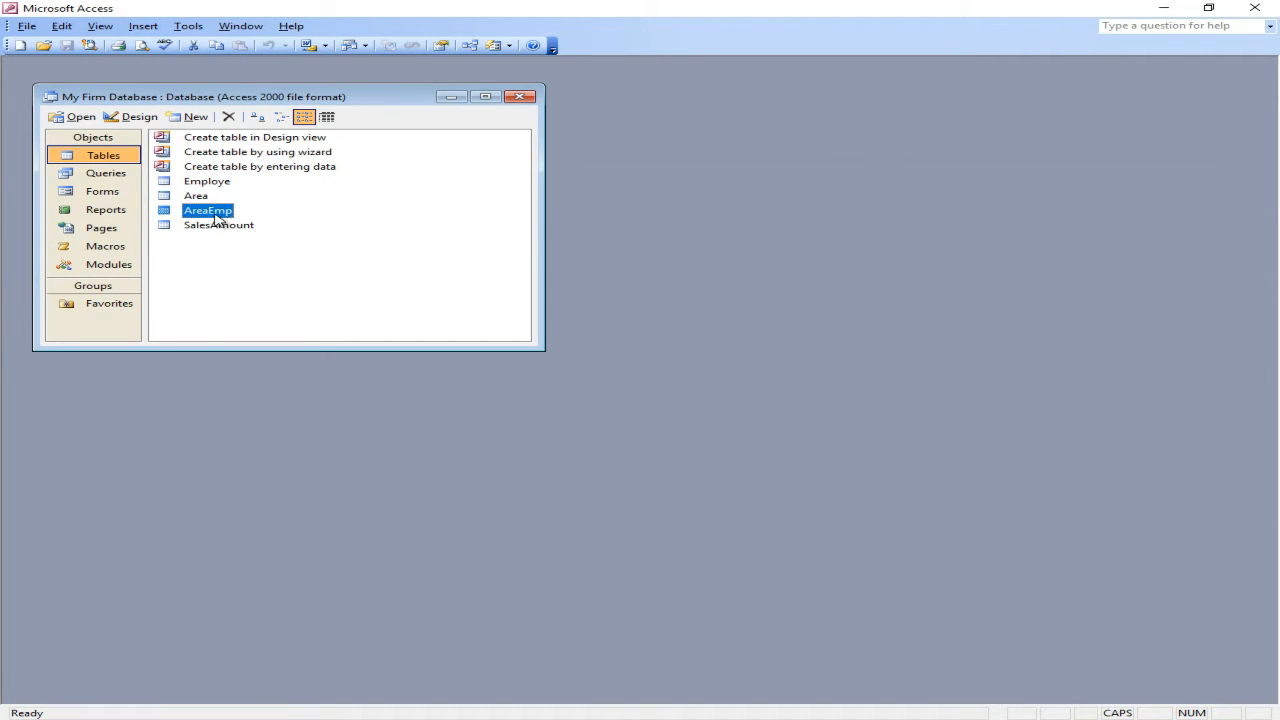
left_click(137, 117)
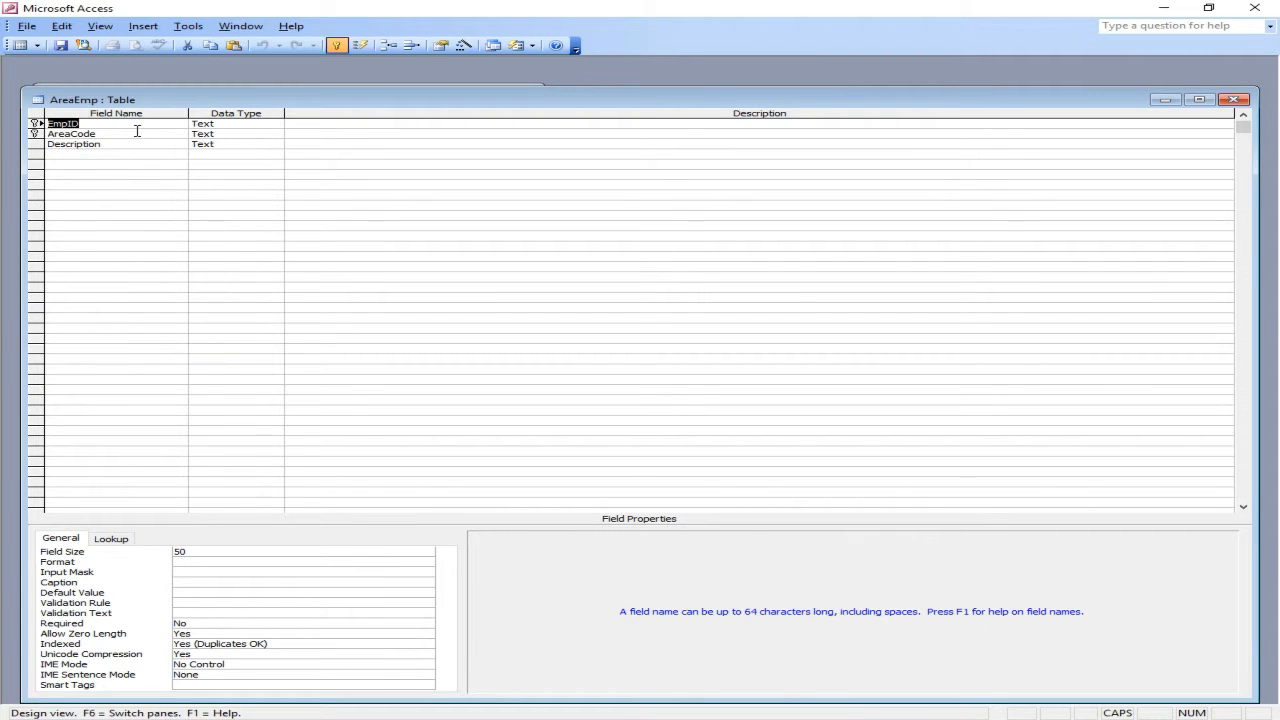
left_click(131, 127)
left_click(1236, 99)
Step: Go through the SalesAmount table's fields from Date to Description in Design view, and close it
left_click(203, 227)
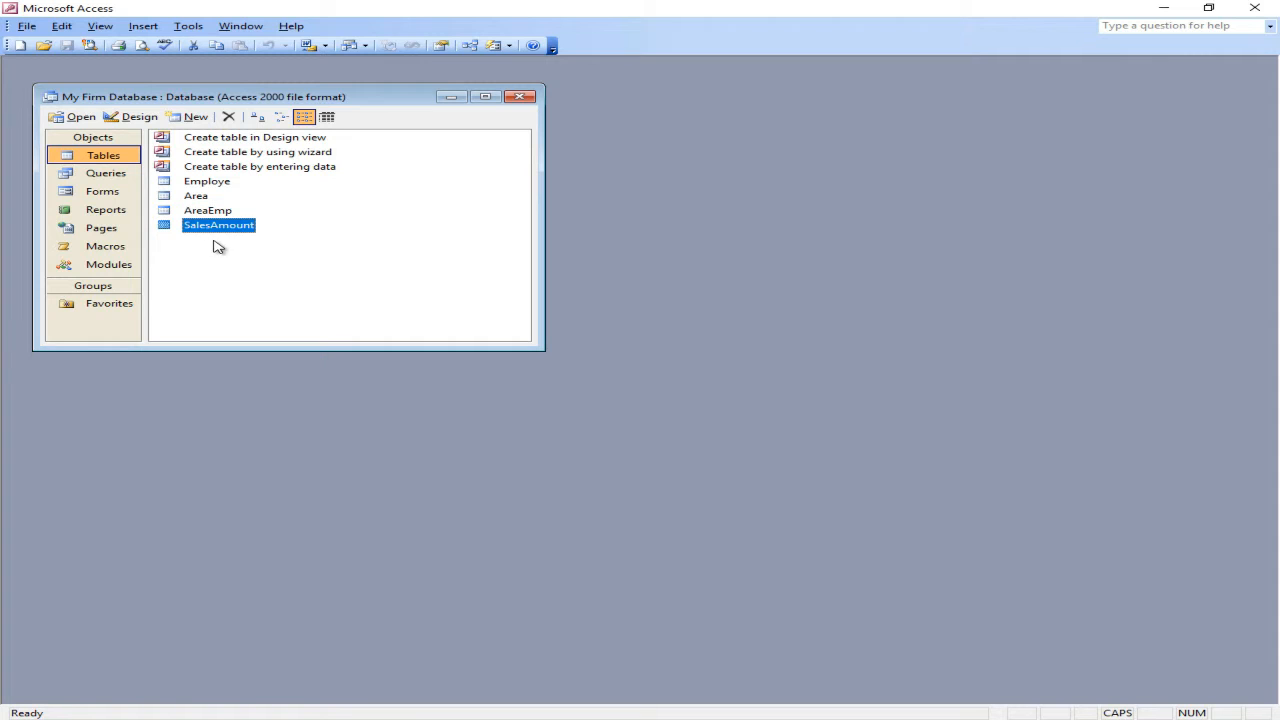
left_click(128, 117)
left_click(117, 125)
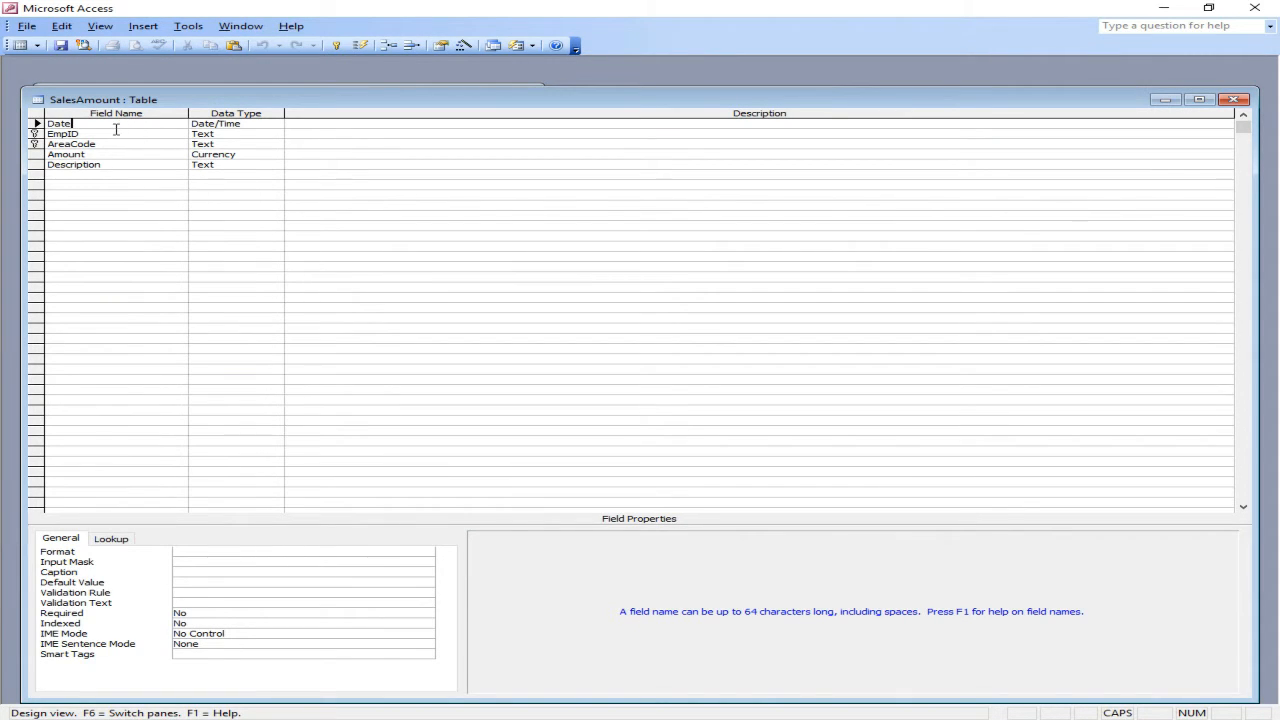
left_click(117, 134)
left_click(125, 144)
left_click(132, 155)
left_click(137, 166)
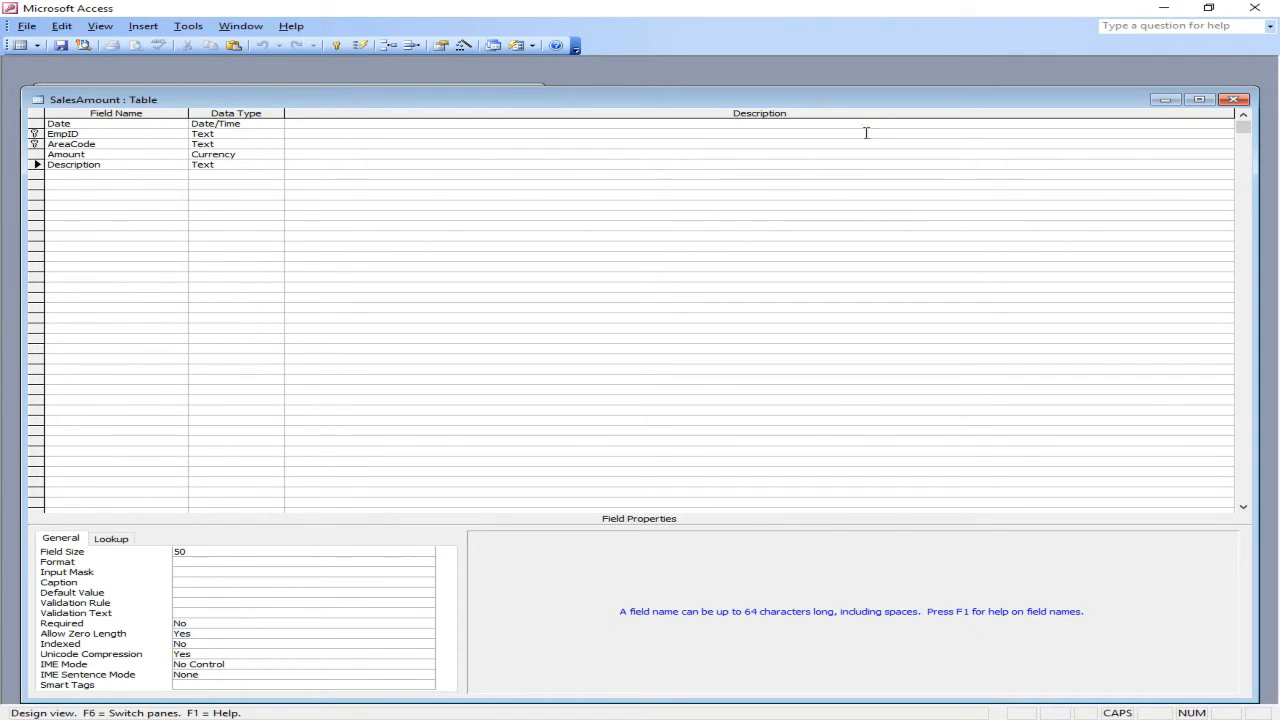
left_click(1237, 100)
Step: Open the Employe table in Design view and go through its field names
left_click(206, 184)
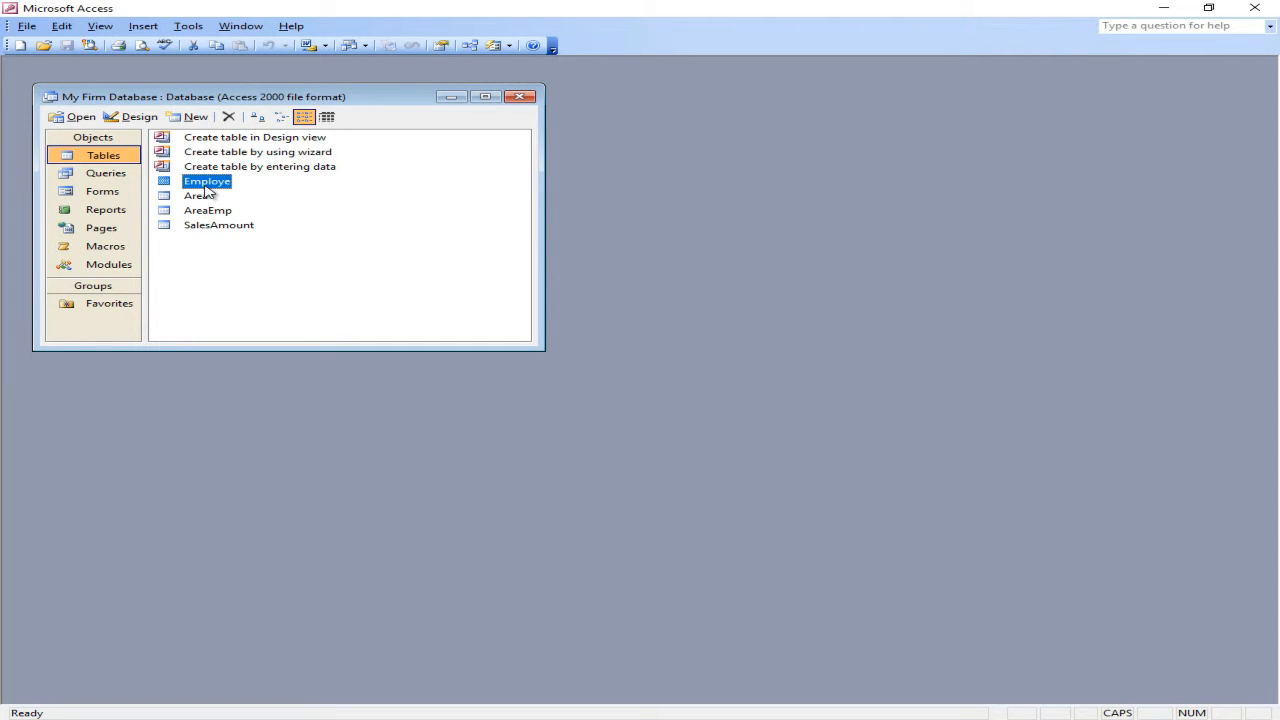
left_click(138, 118)
left_click(137, 133)
left_click(145, 146)
left_click(147, 154)
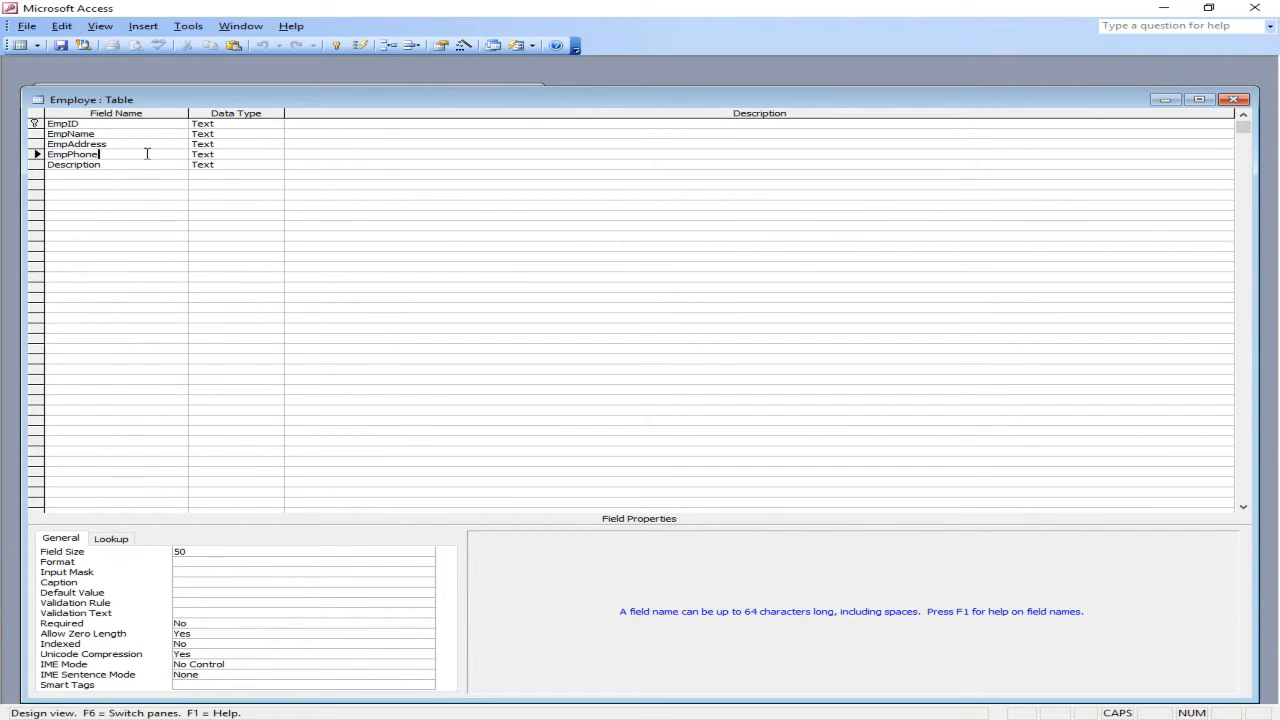
Step: Examine the data types available for the EmpName and EmpID fields, and EmpID's Field Size property
left_click(228, 134)
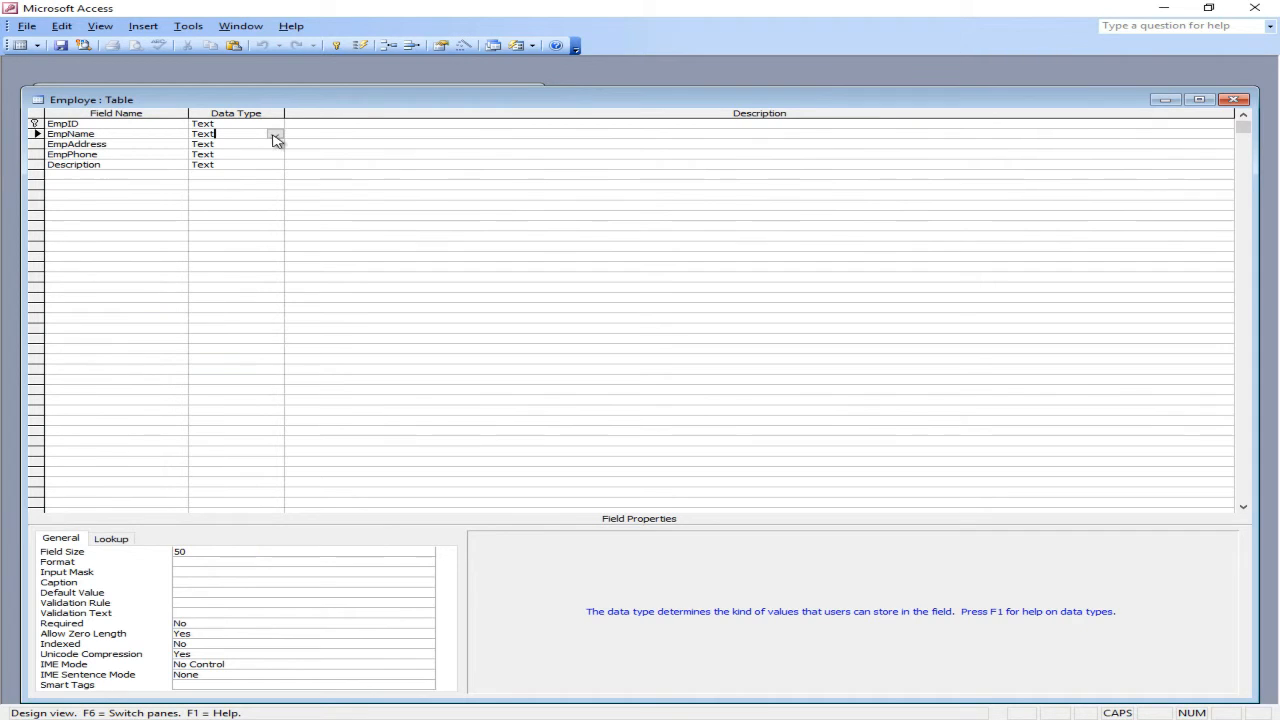
left_click(274, 135)
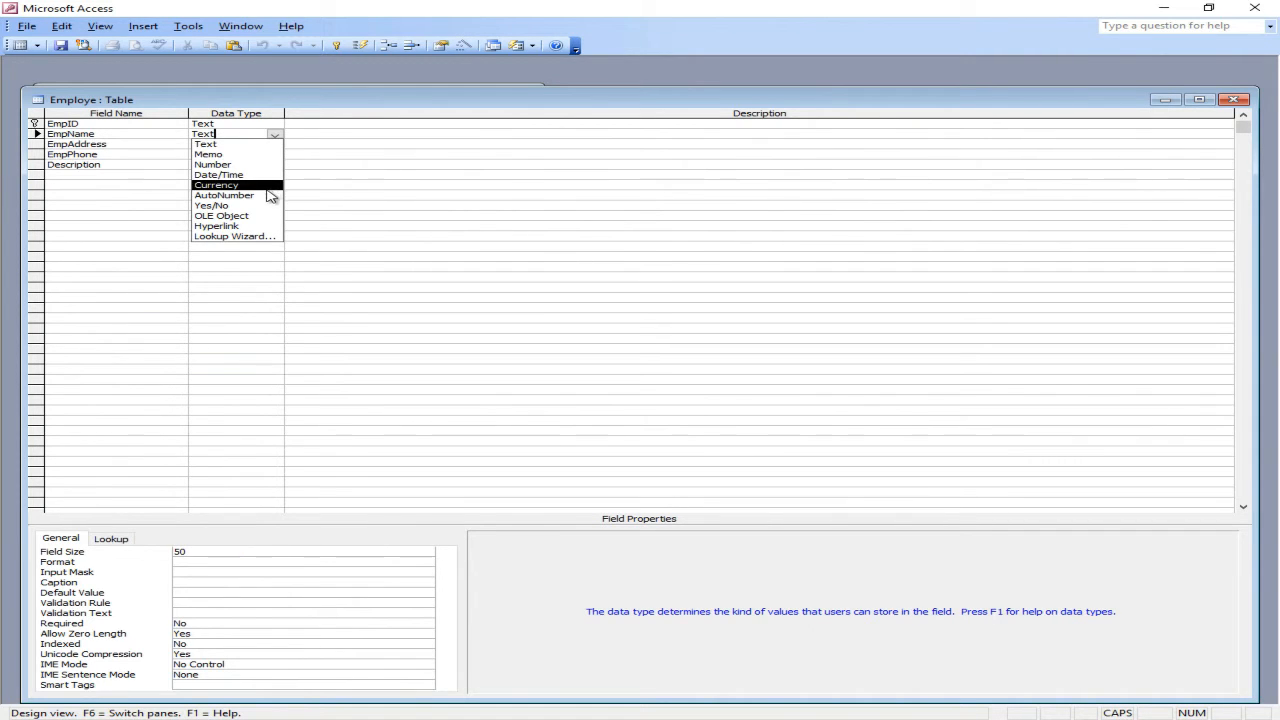
left_click(274, 144)
left_click(272, 124)
left_click(271, 132)
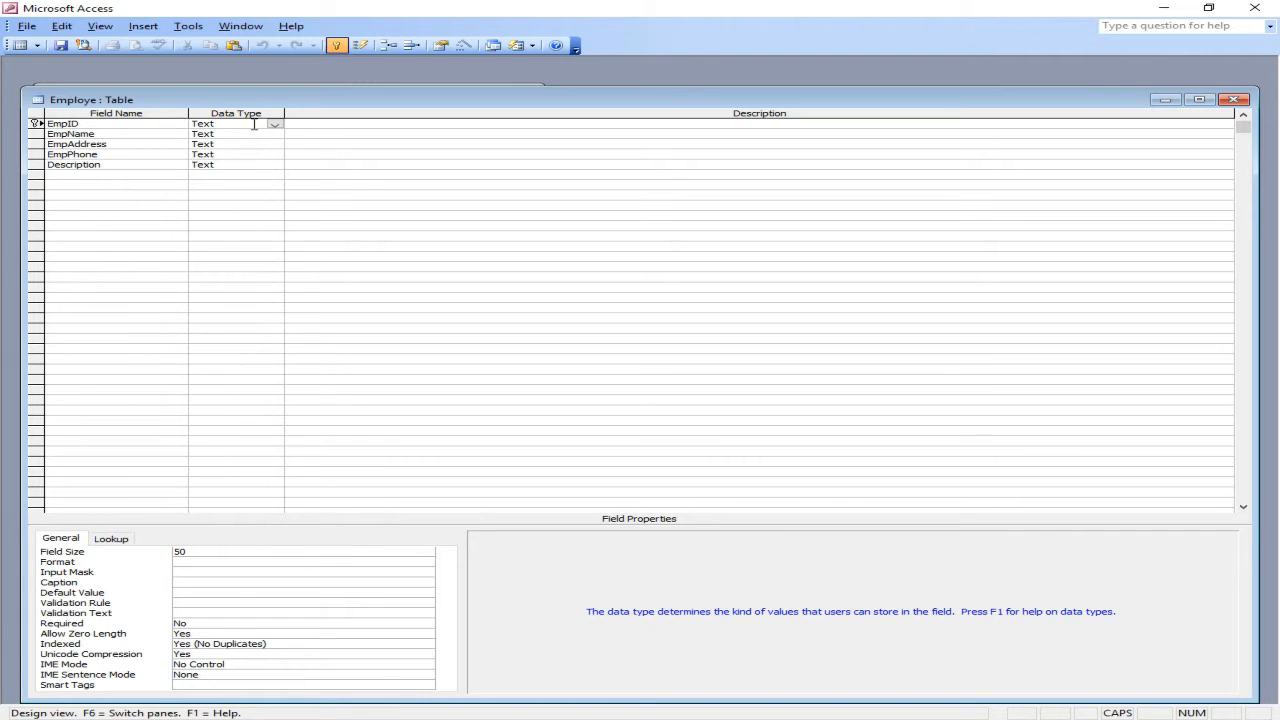
left_click(218, 560)
left_click(207, 552)
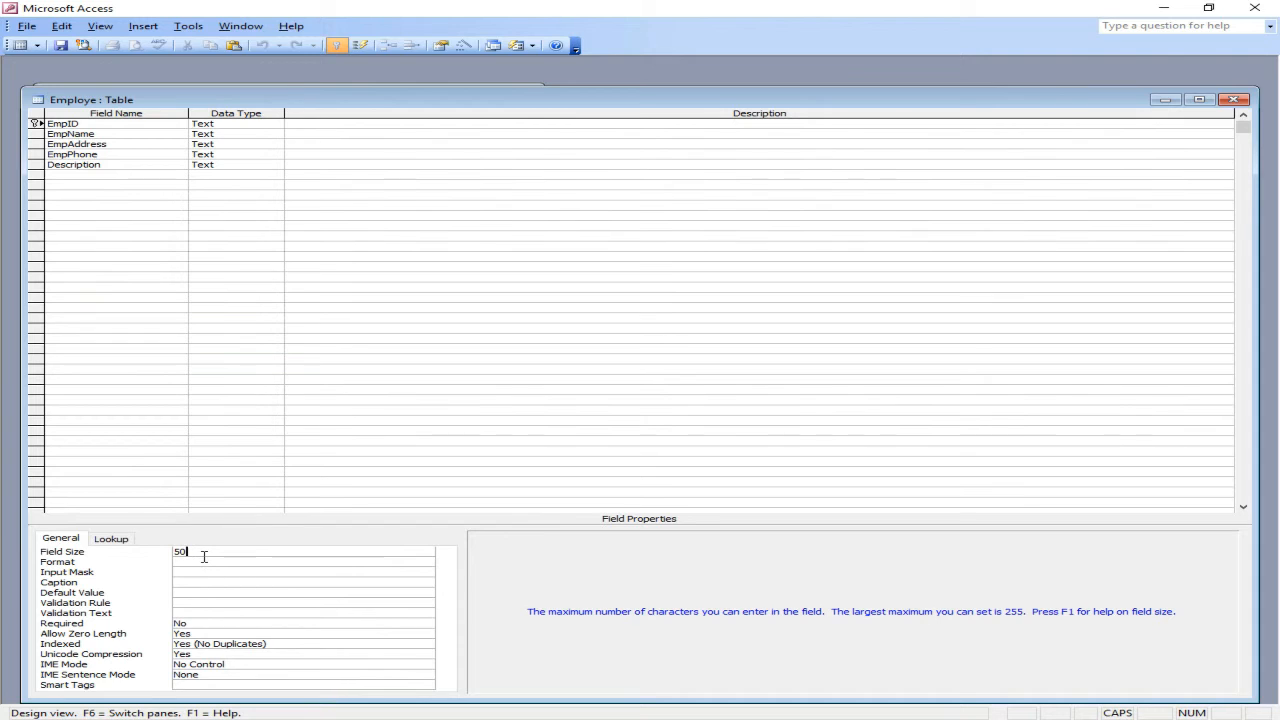
left_click(267, 126)
left_click(274, 124)
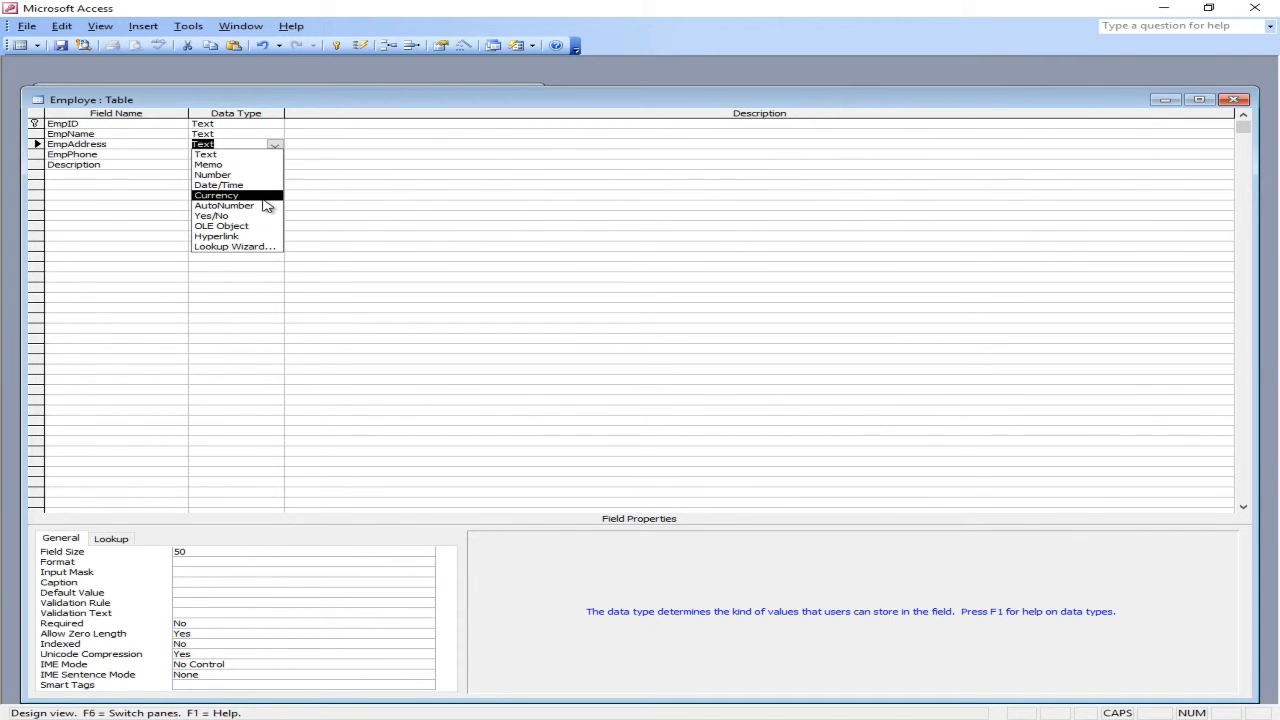
Step: Try the Currency and AutoNumber data types on the EmpAddress field
left_click(264, 197)
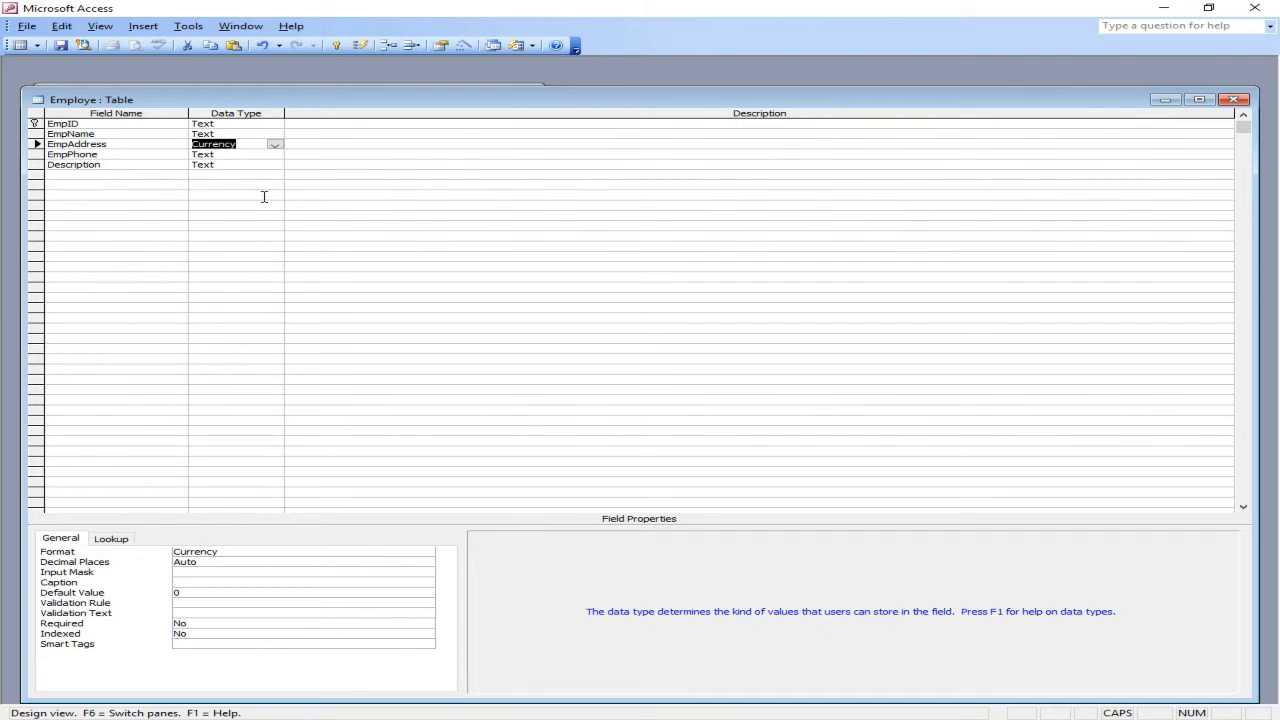
left_click(275, 147)
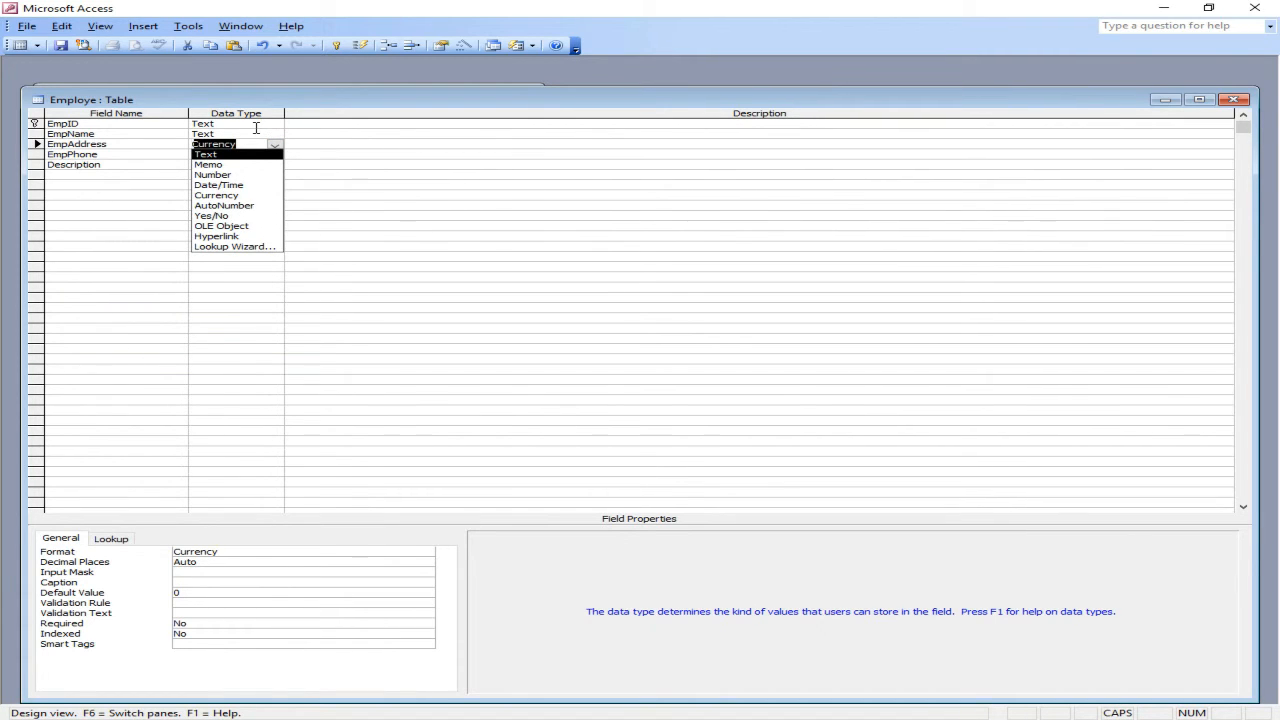
left_click(266, 211)
left_click(641, 416)
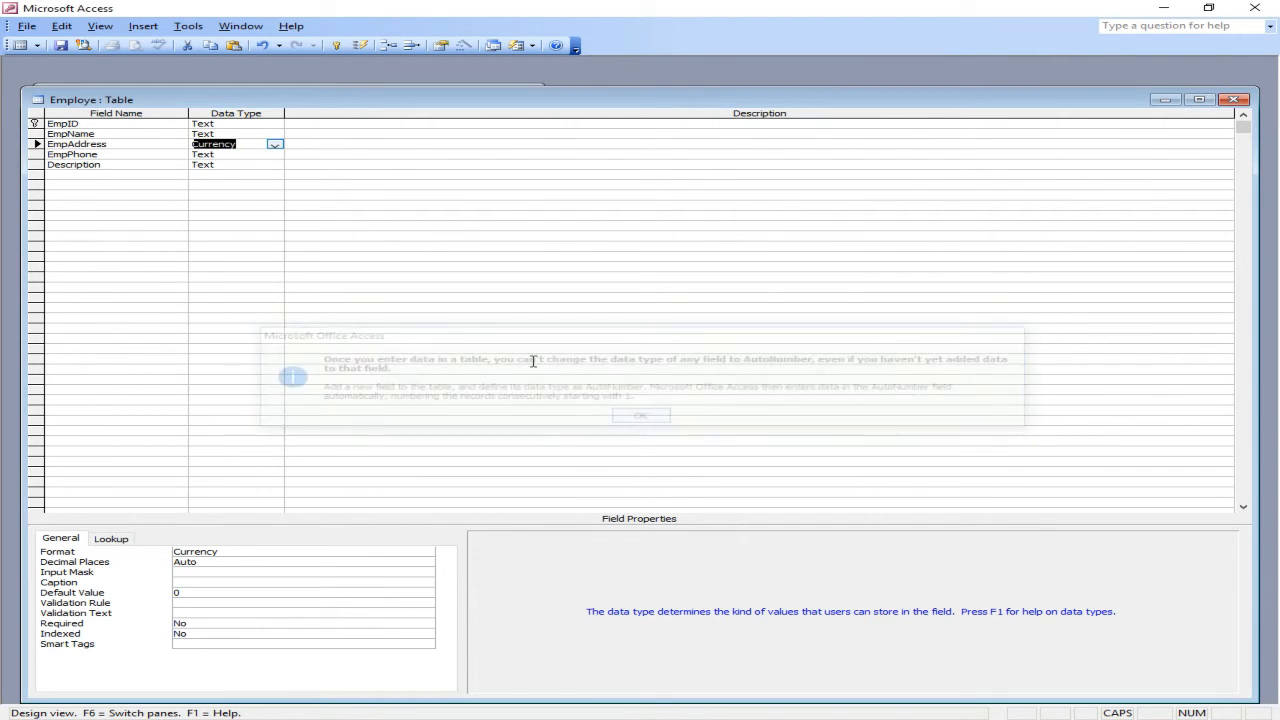
left_click(277, 186)
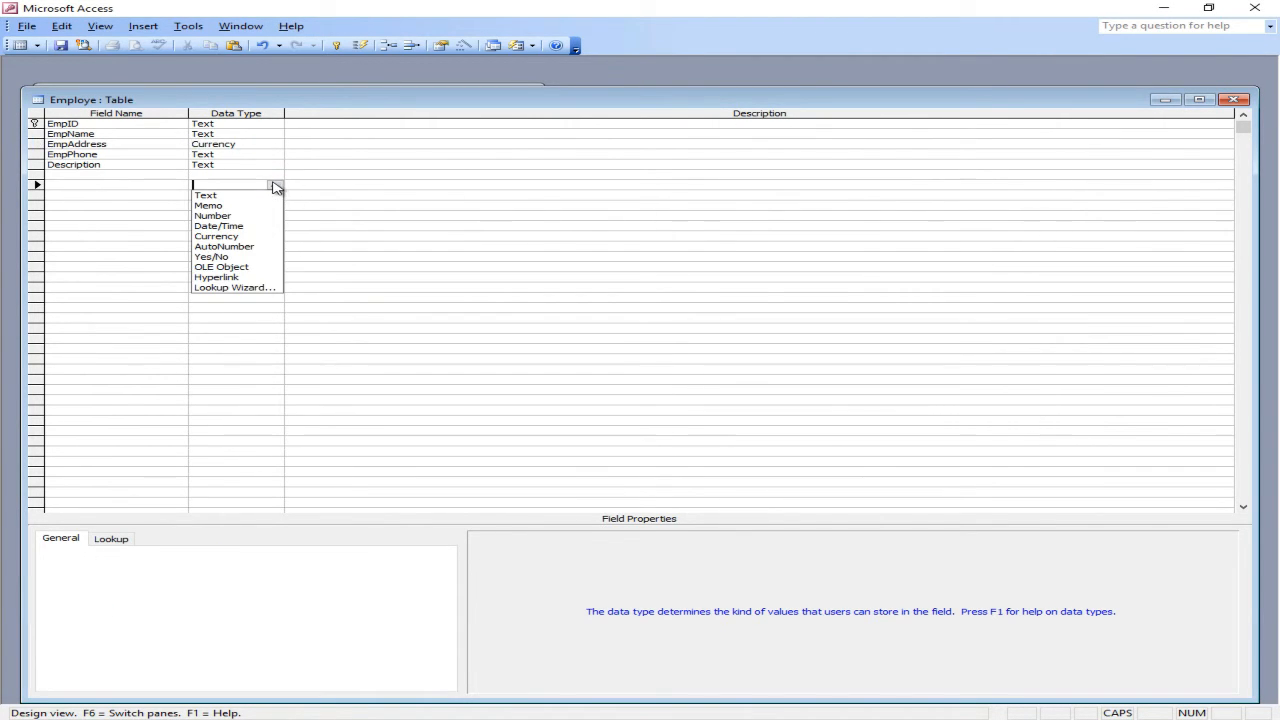
Step: Try the Lookup Wizard on the EmpAddress field with the option to type in the values, and cancel it
left_click(272, 150)
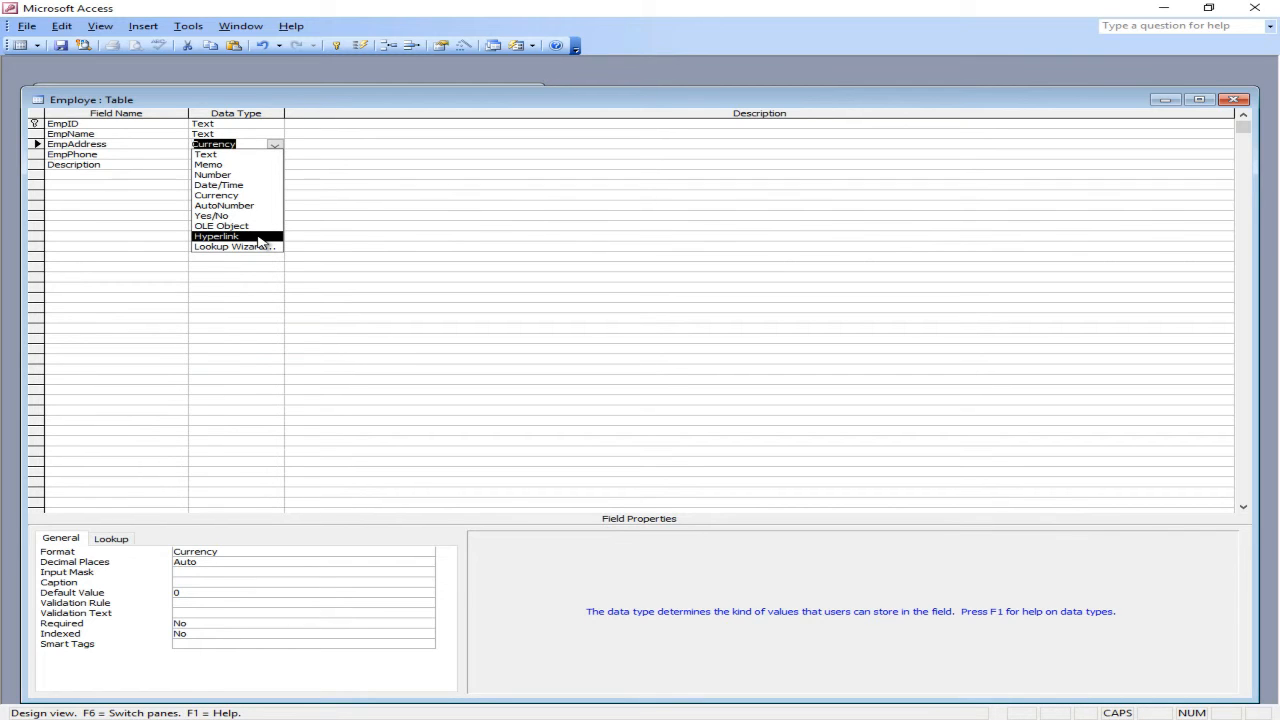
left_click(258, 246)
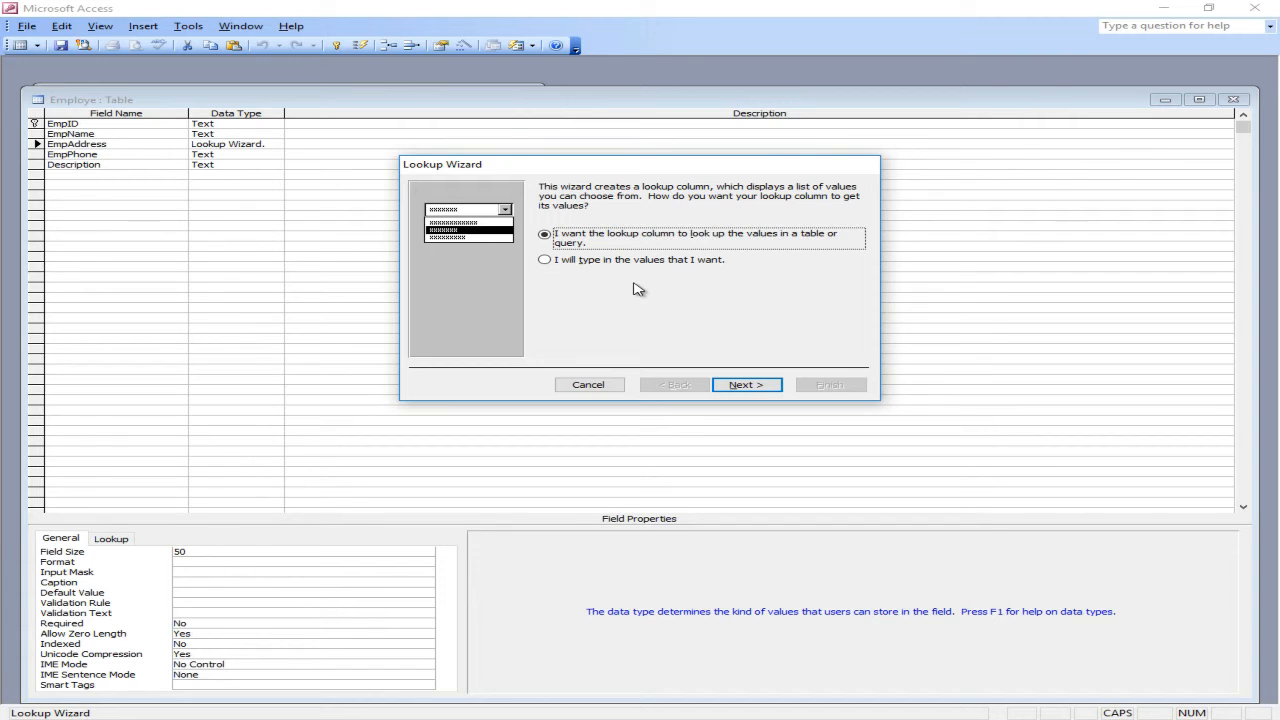
left_click(557, 265)
left_click(741, 388)
left_click(466, 271)
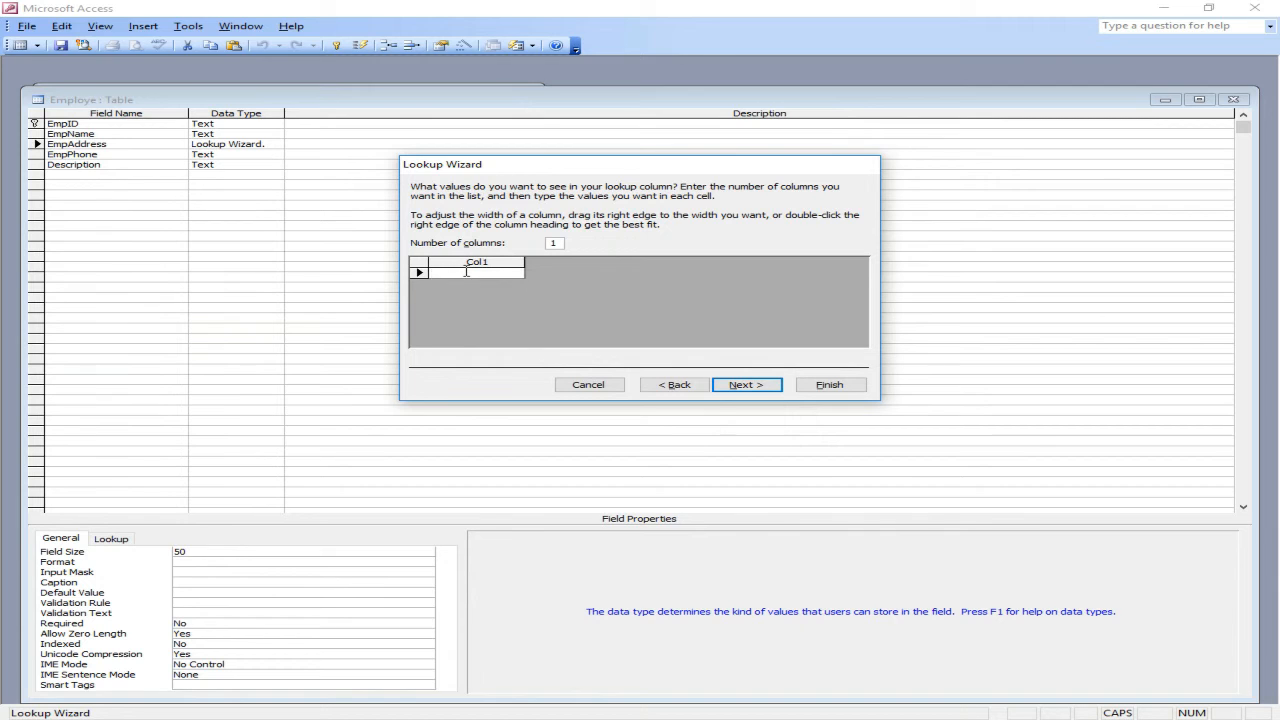
left_click(587, 384)
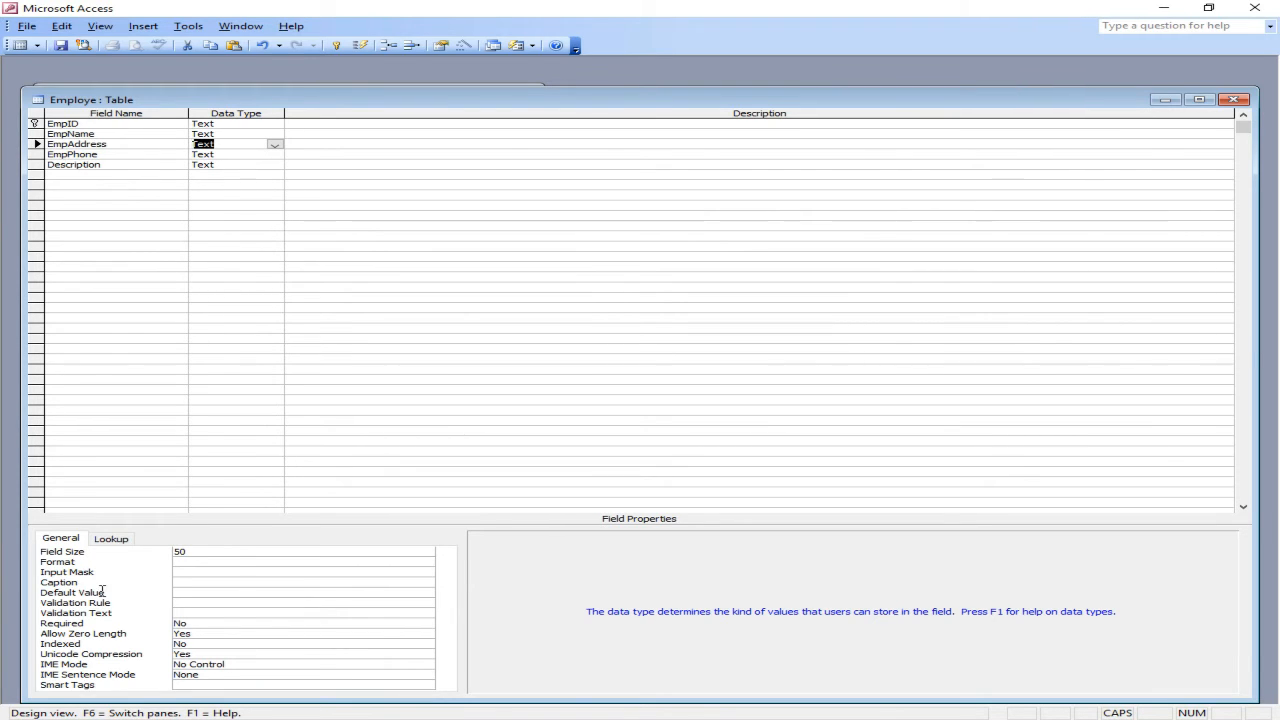
Step: Examine the EmpAddress field's Format, Input Mask, Default Value, Validation Rule, Validation Text and Required properties
left_click(236, 566)
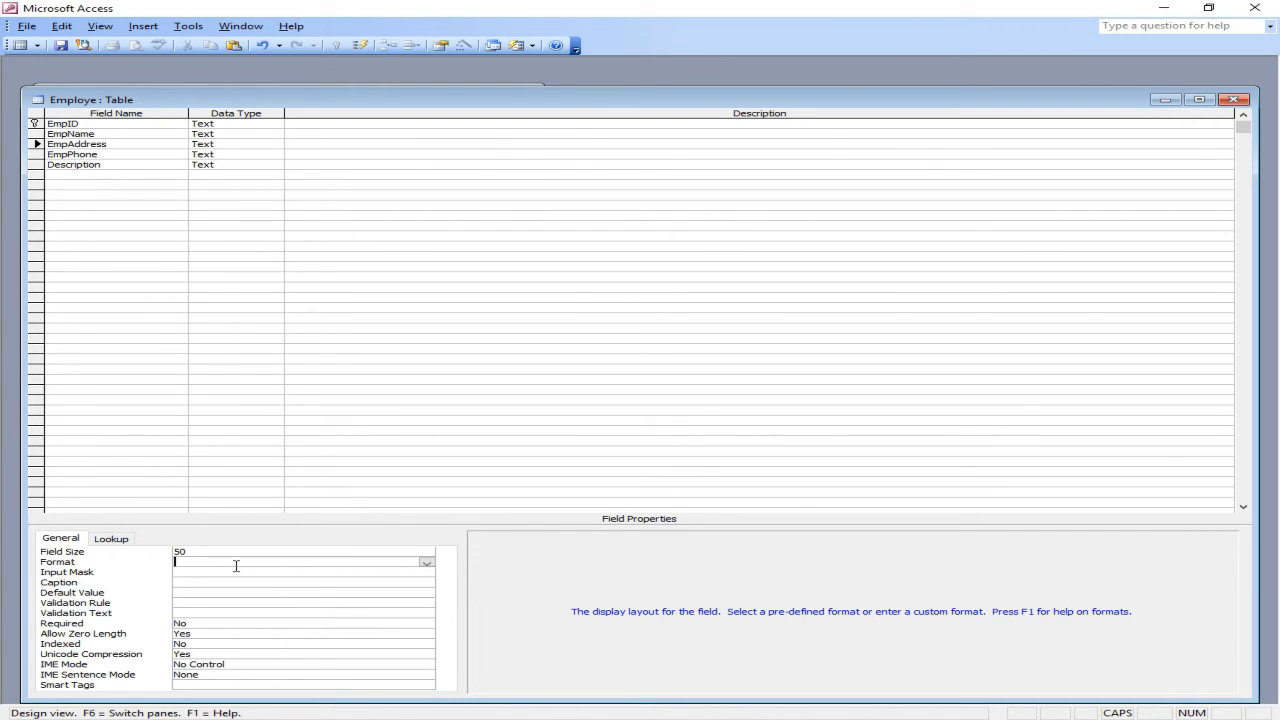
left_click(305, 581)
left_click(289, 572)
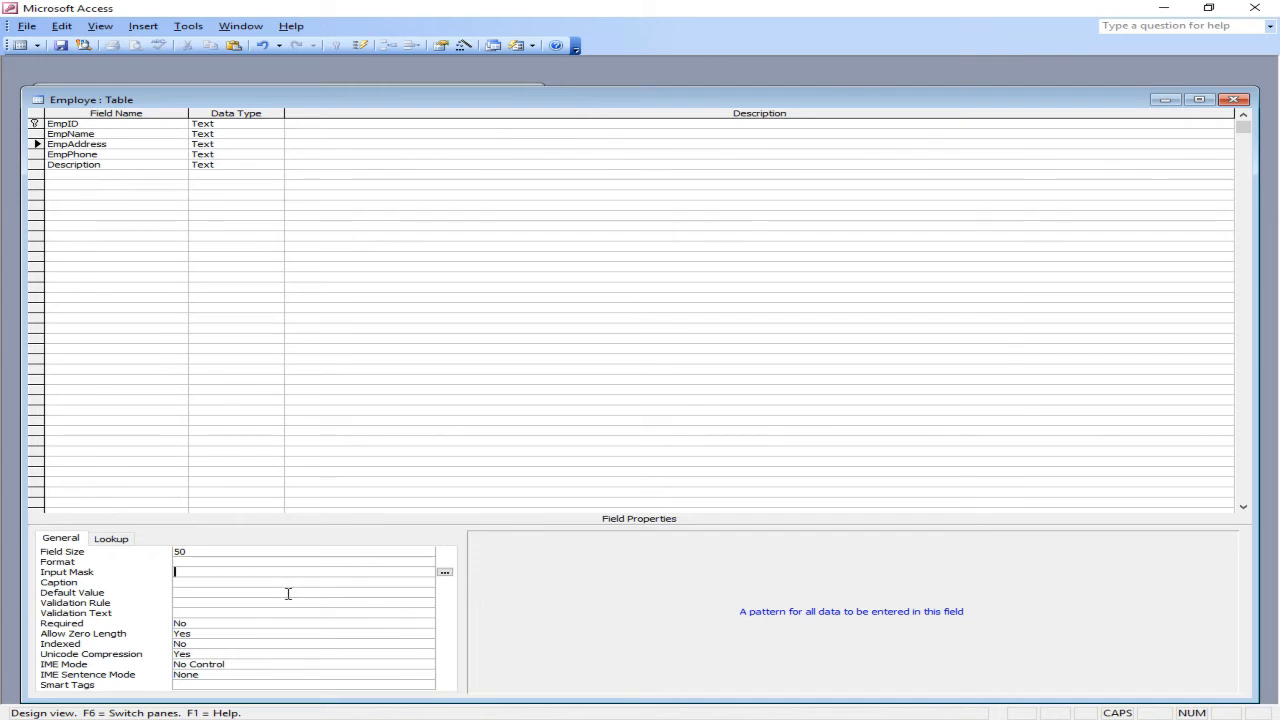
left_click(278, 590)
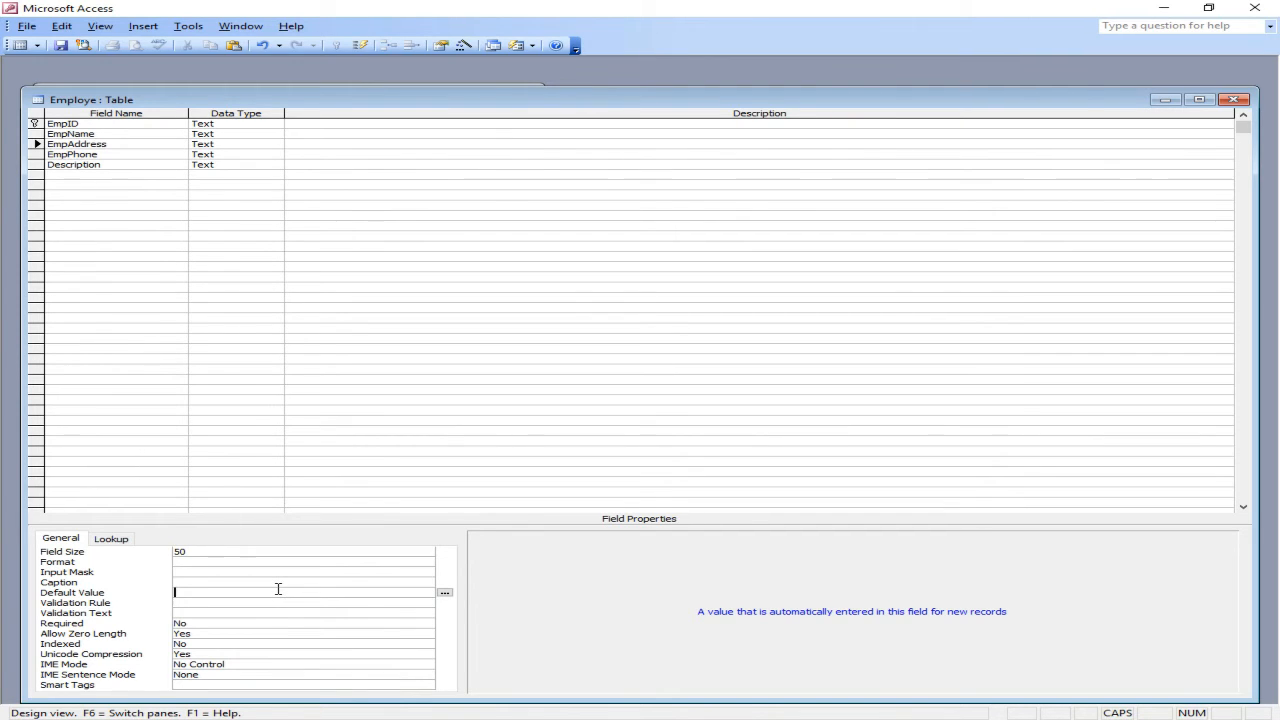
left_click(276, 605)
left_click(277, 609)
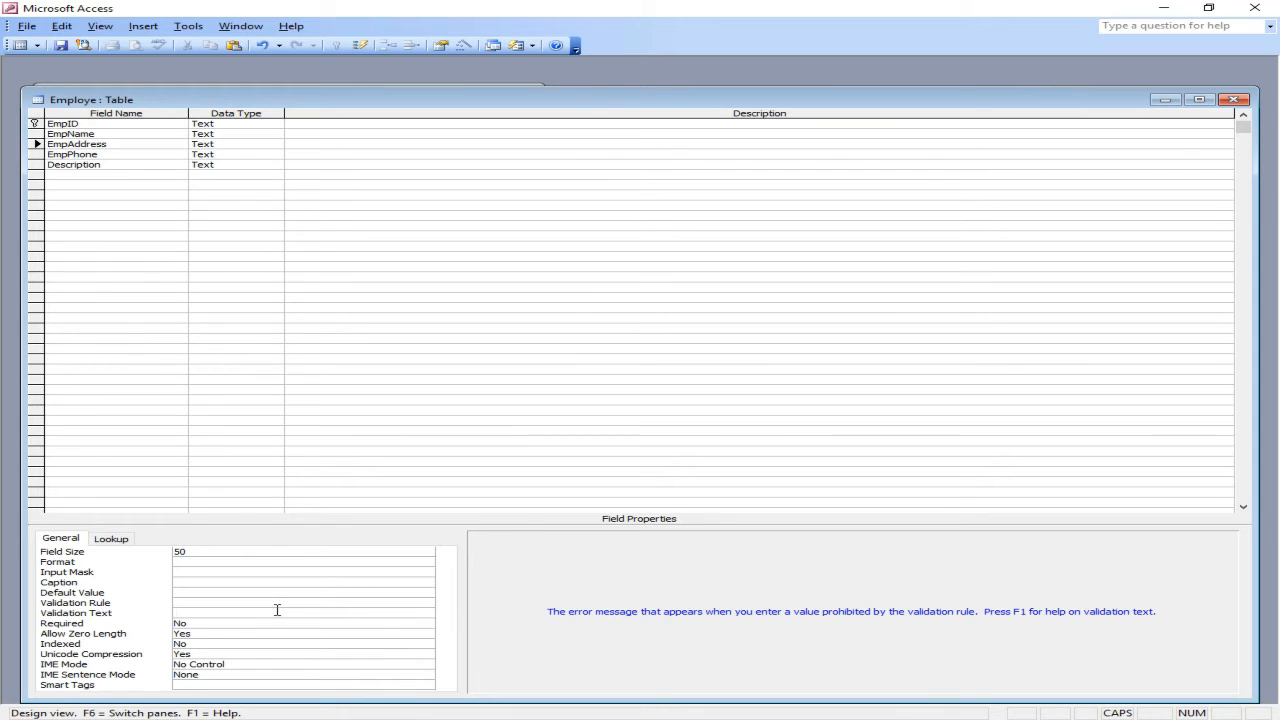
left_click(204, 603)
left_click(208, 614)
left_click(211, 623)
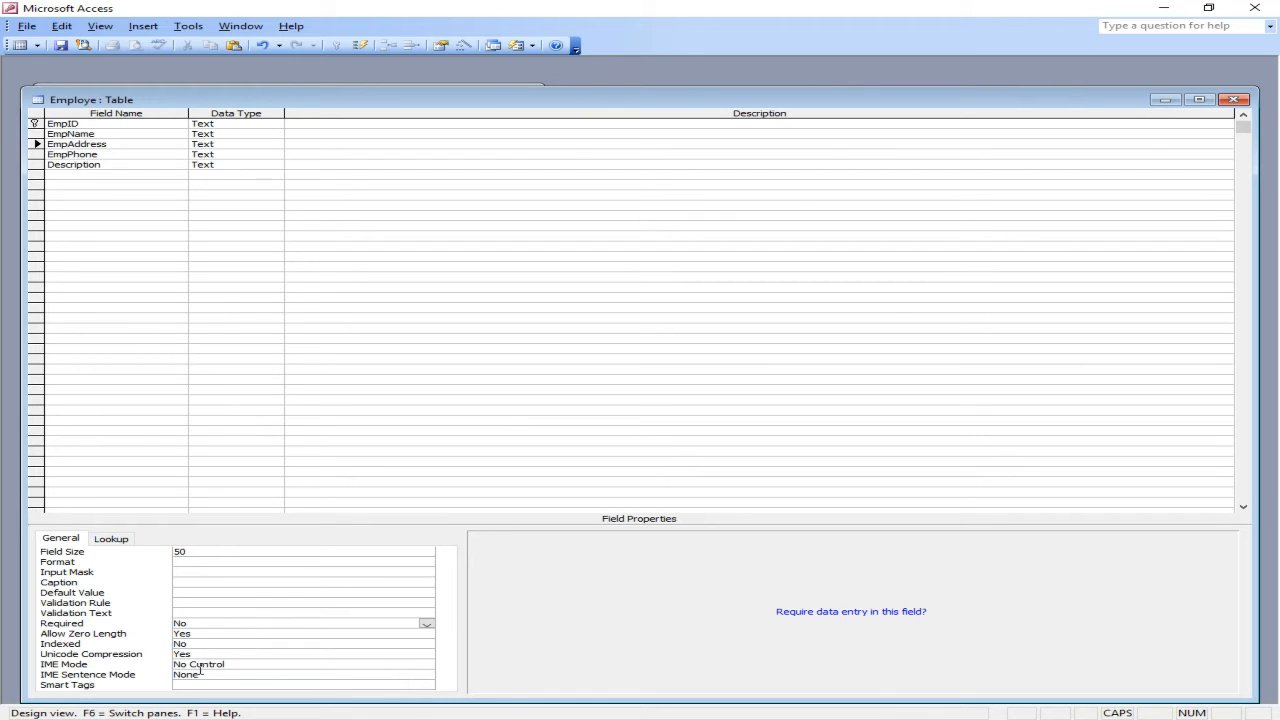
Step: Try the Memo and Number data types on the EmpAddress field, and close the table design without saving
left_click(246, 143)
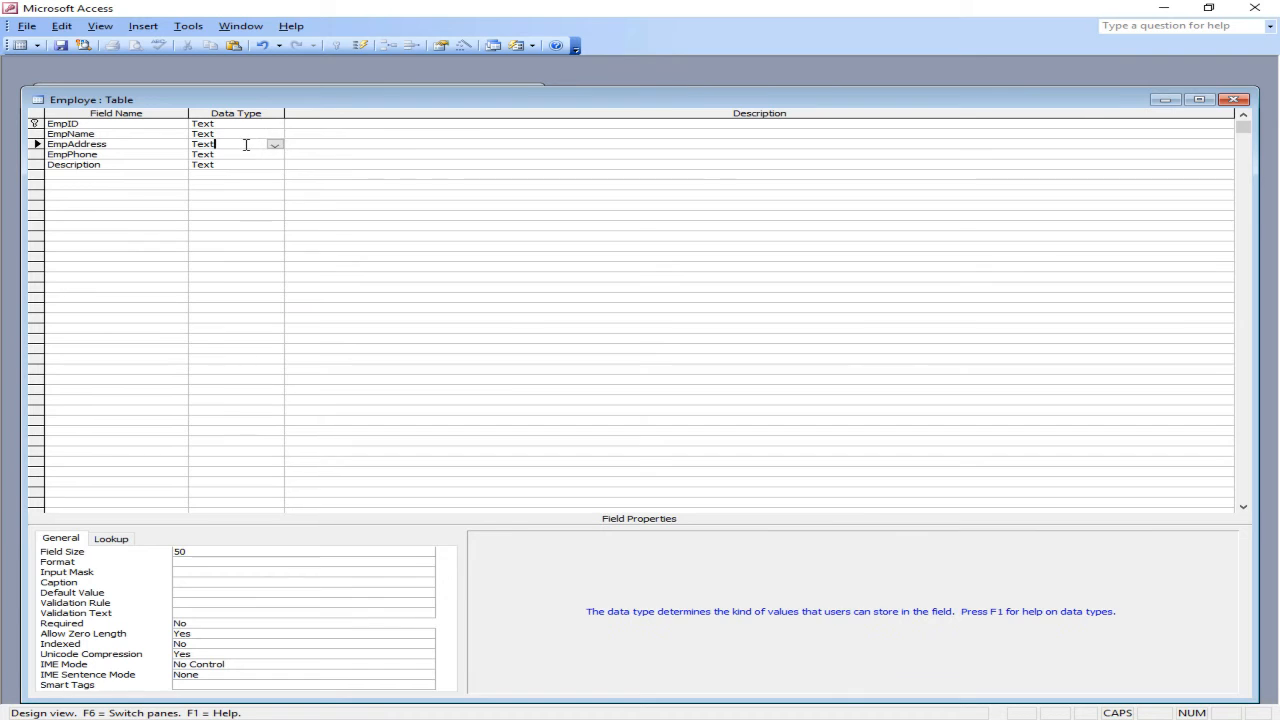
left_click(276, 147)
left_click(257, 164)
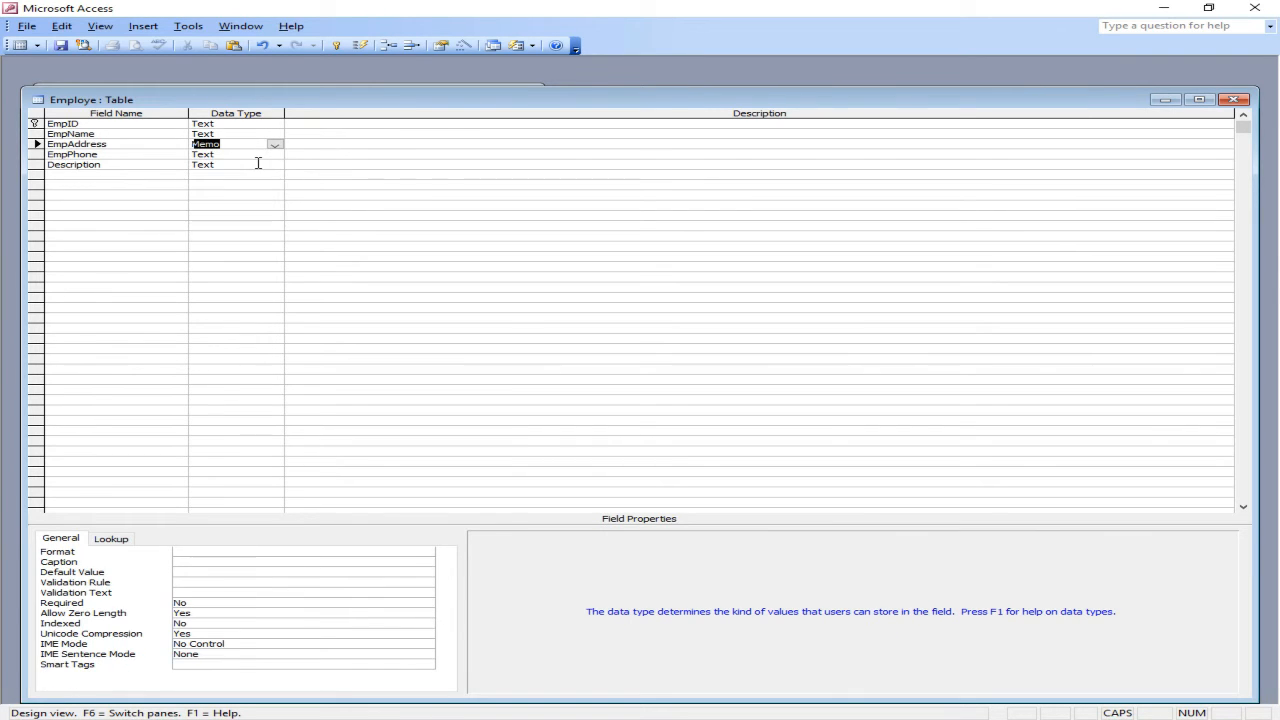
left_click(275, 146)
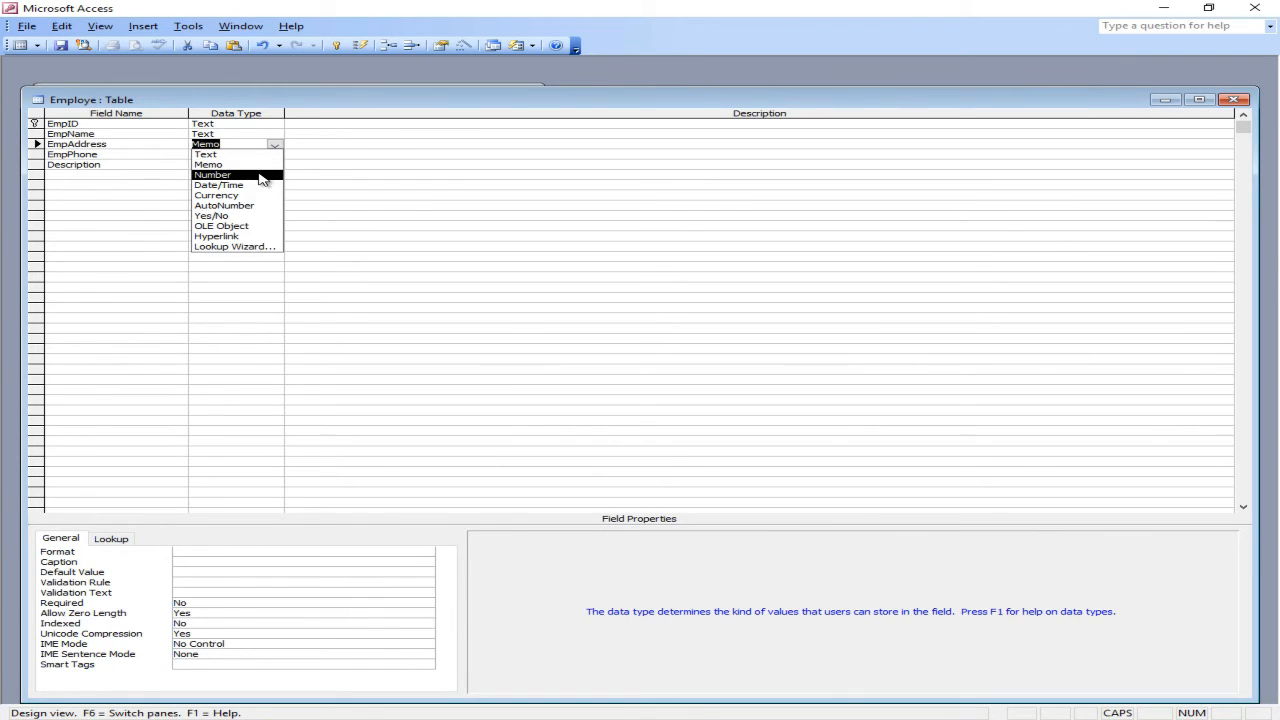
left_click(261, 176)
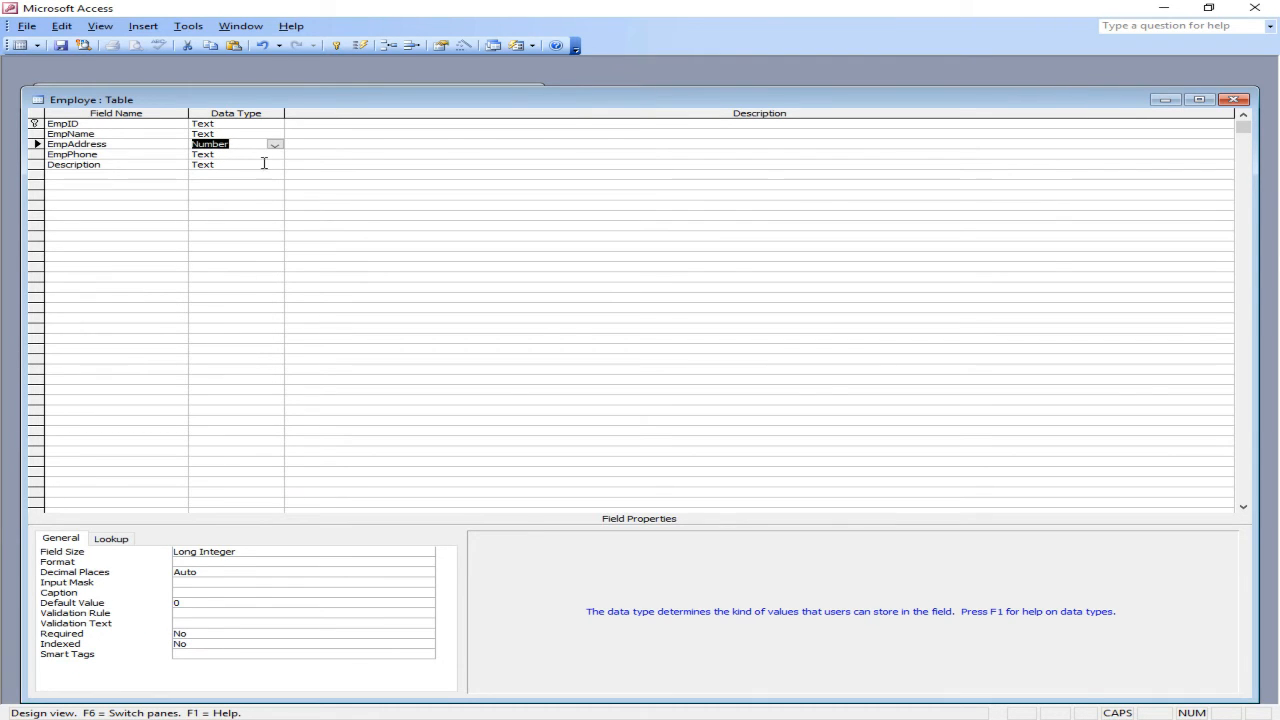
left_click(275, 147)
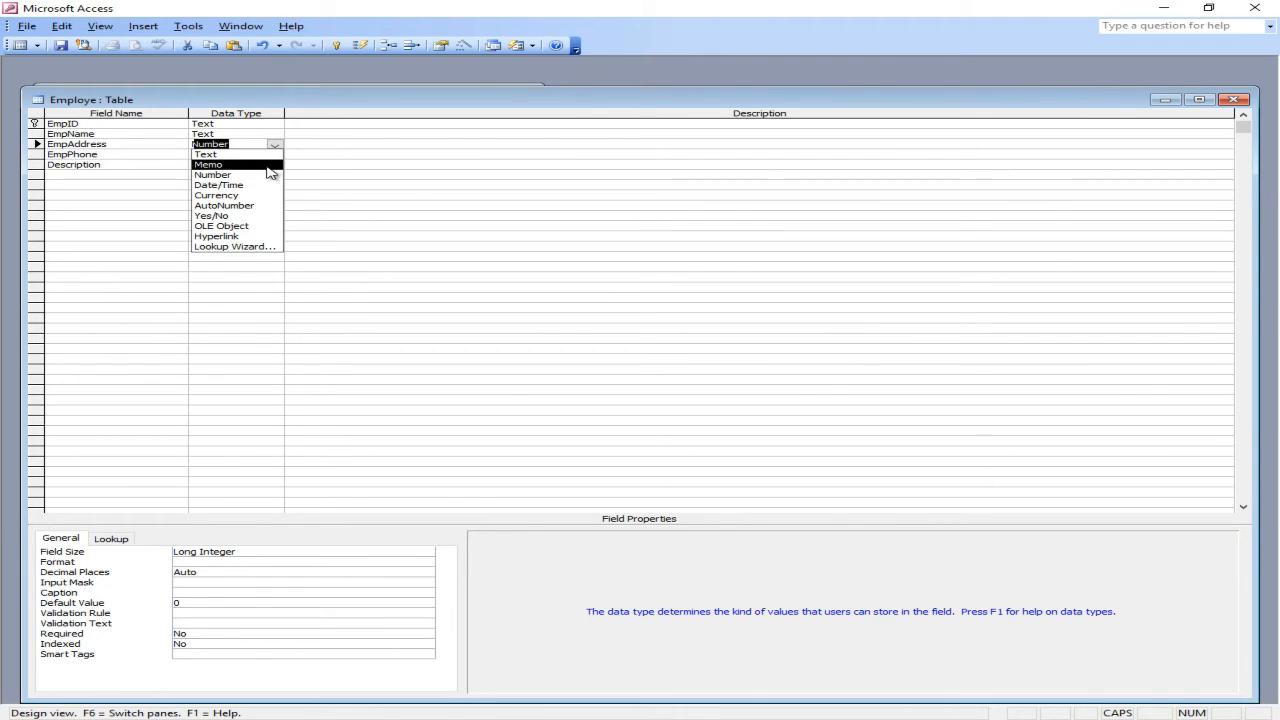
left_click(283, 149)
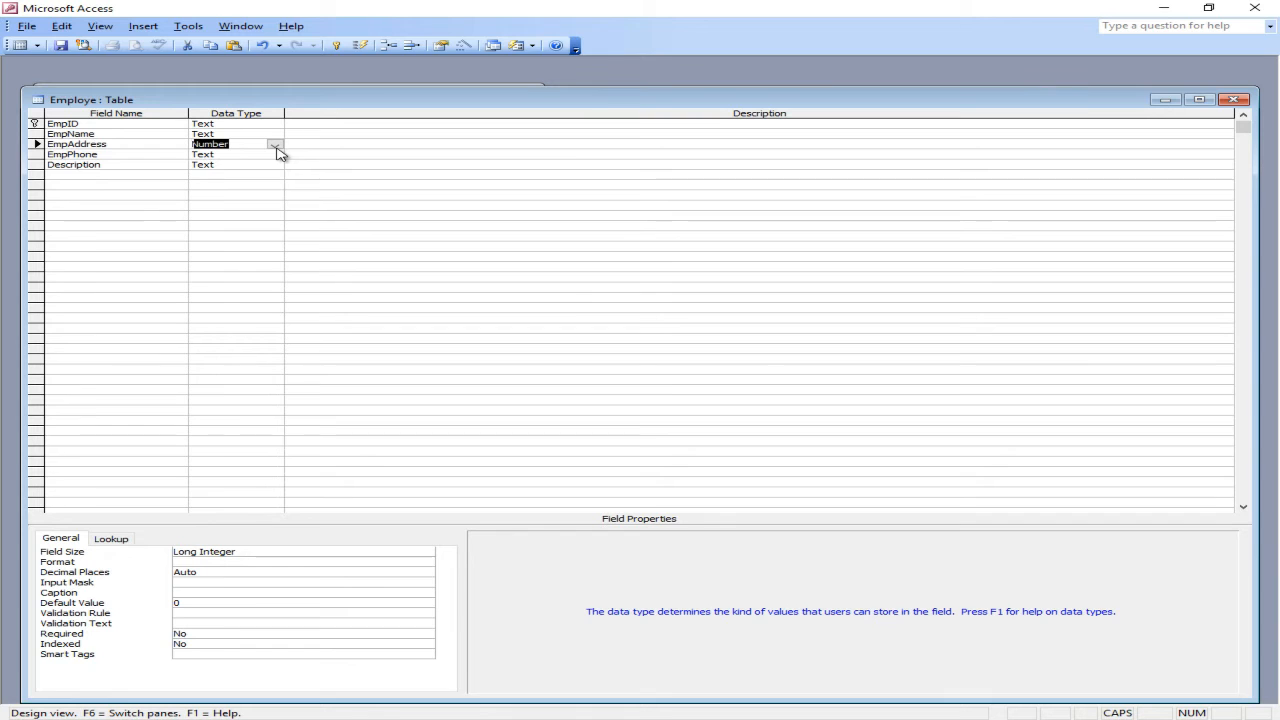
left_click(275, 148)
left_click(276, 155)
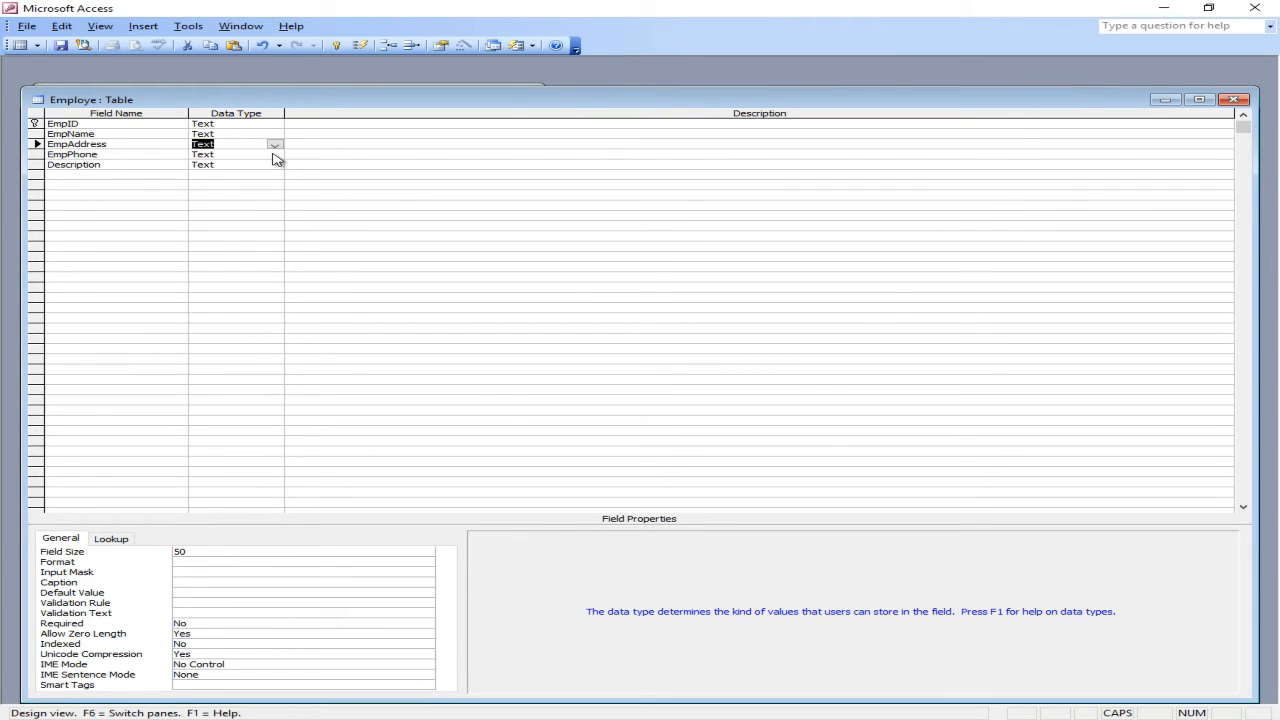
left_click(1236, 100)
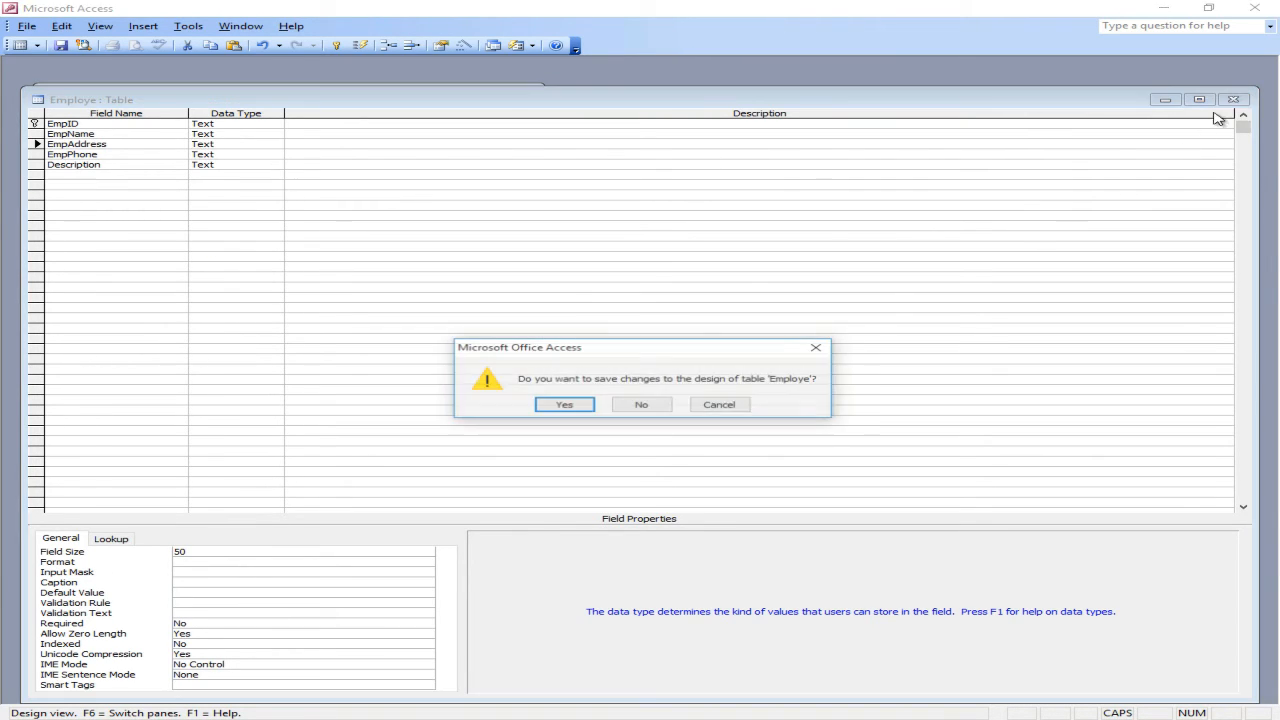
left_click(643, 405)
Step: Open the Employe table's datasheet, go through the fields of the EMP04 record, and close the table
double_click(203, 182)
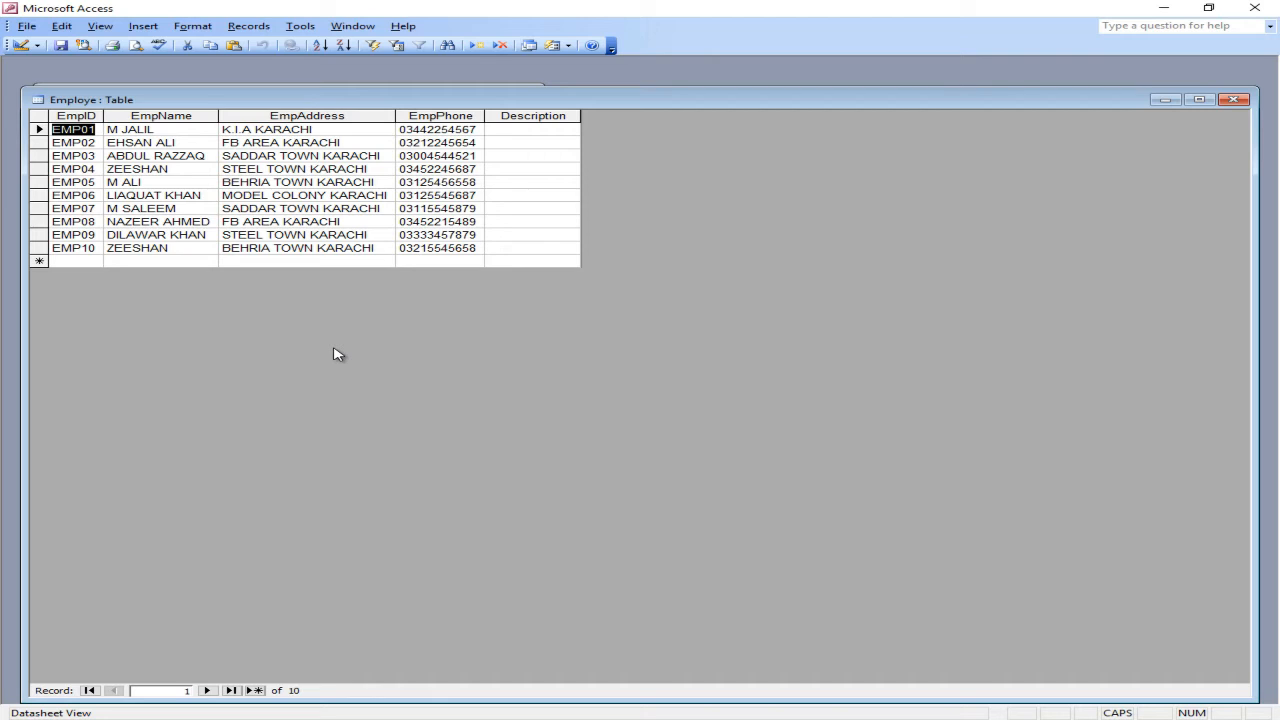
key("Down")
key("Down")
key("Down")
key("Tab")
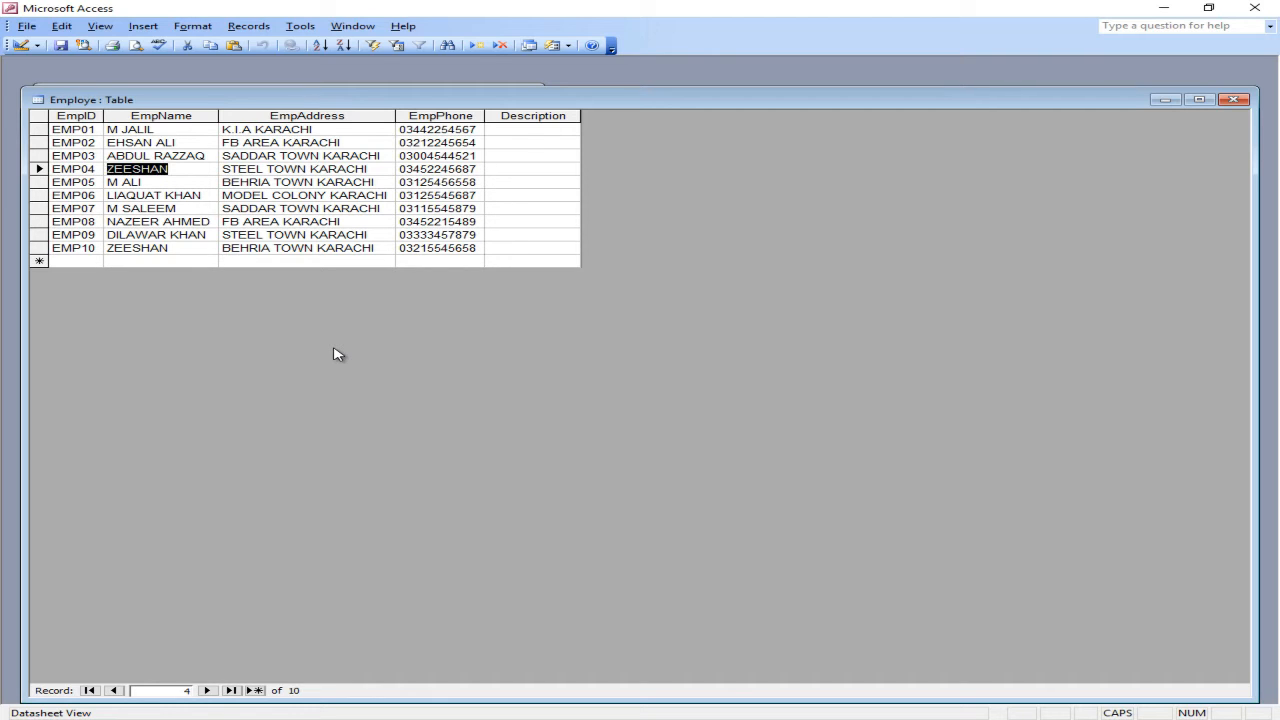
key("Tab")
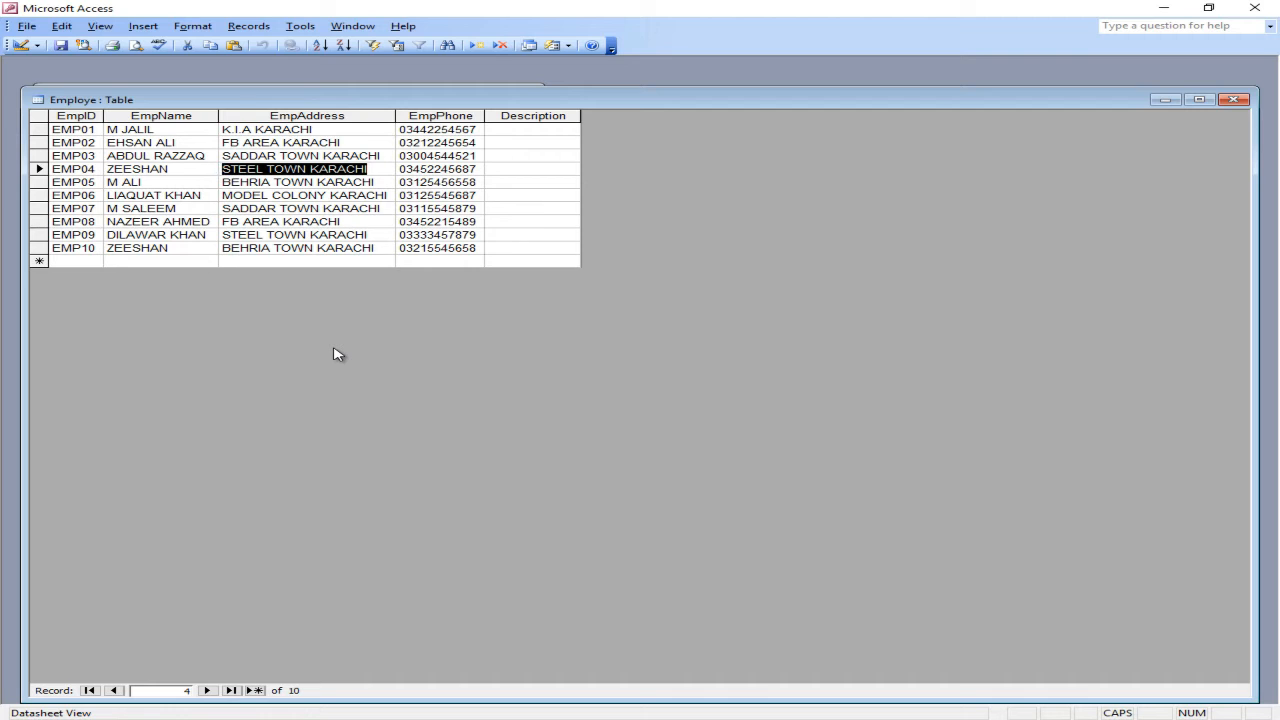
key("Tab")
key("Tab")
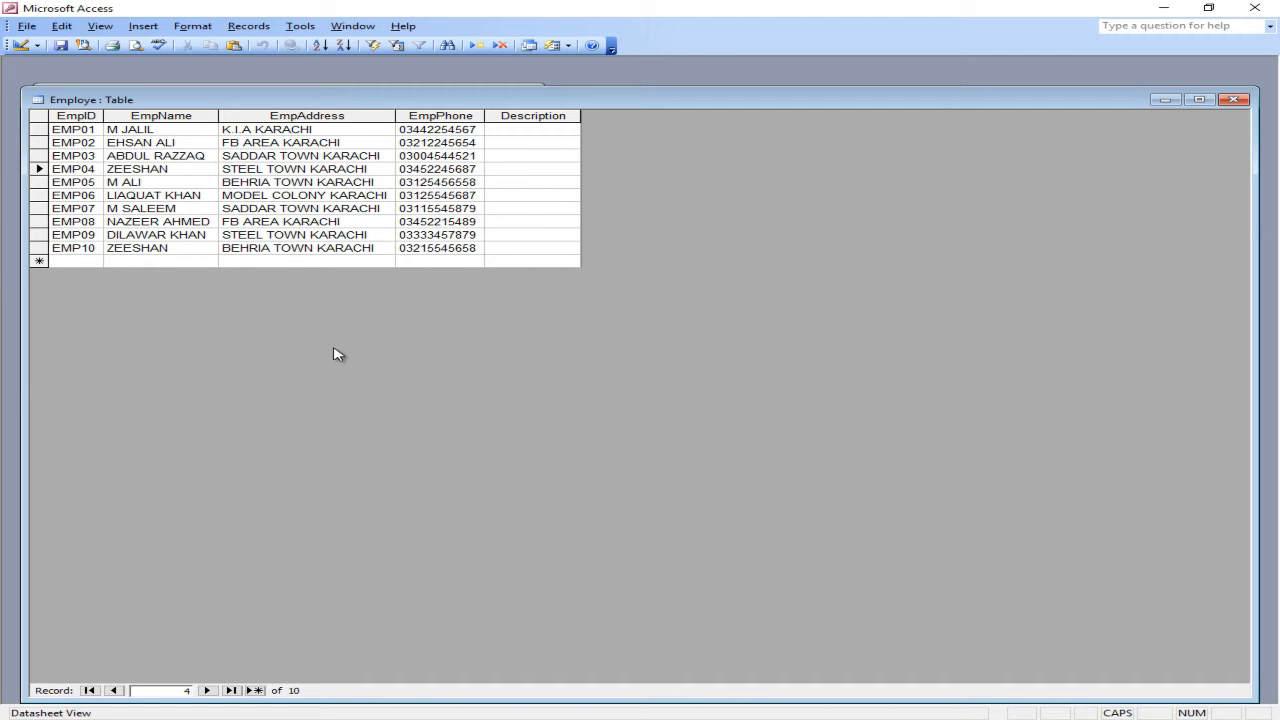
left_click(1240, 100)
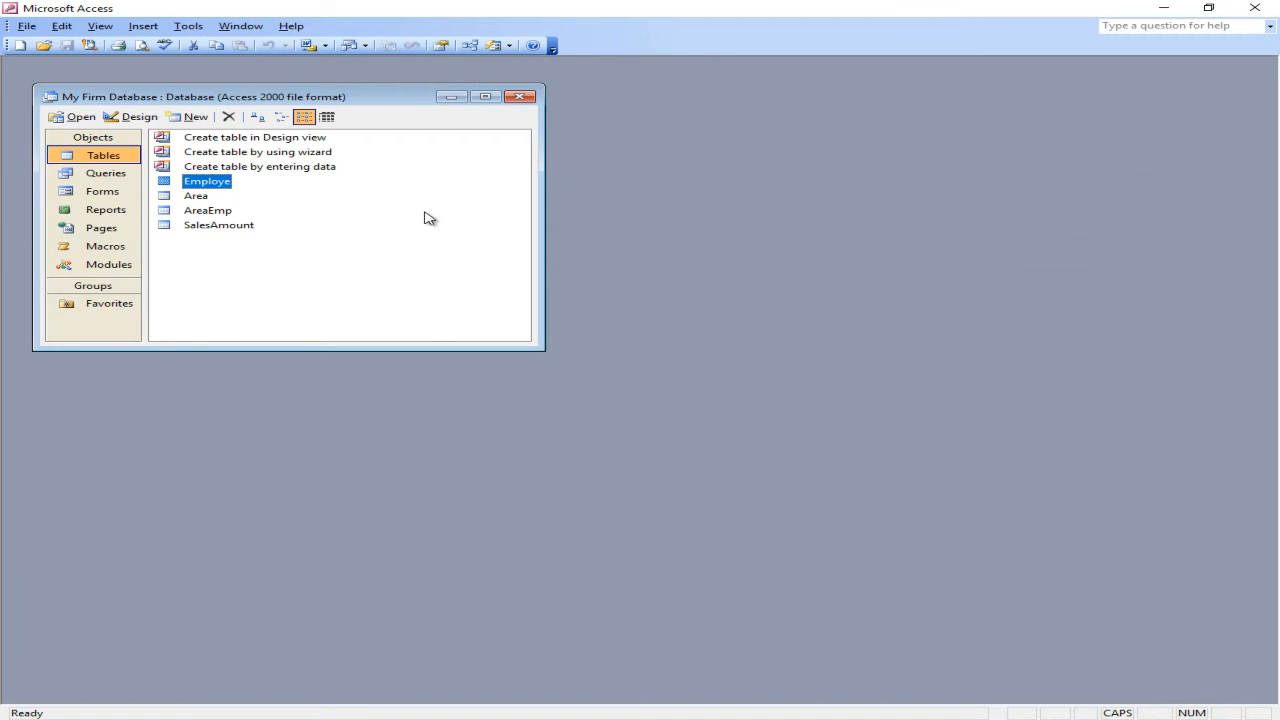
Step: Go through the Area, AreaEmp and SalesAmount tables and open the Relationships window
left_click(196, 197)
left_click(205, 211)
left_click(210, 226)
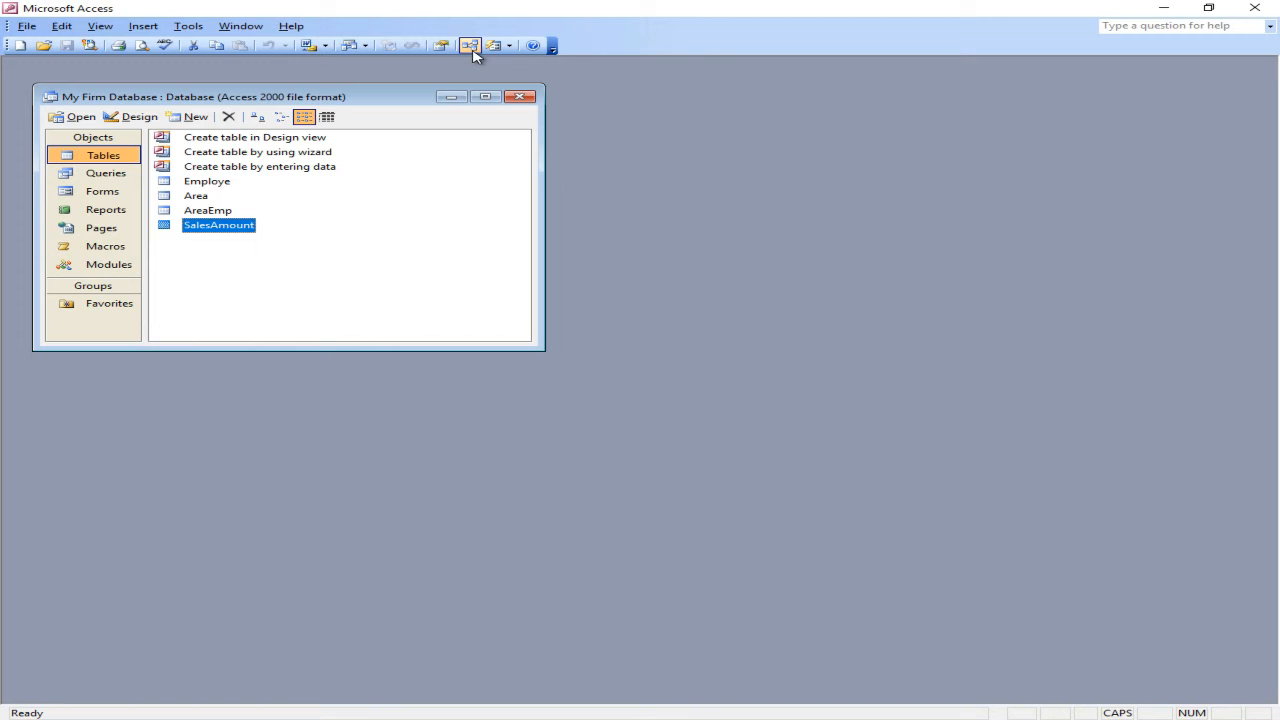
left_click(190, 27)
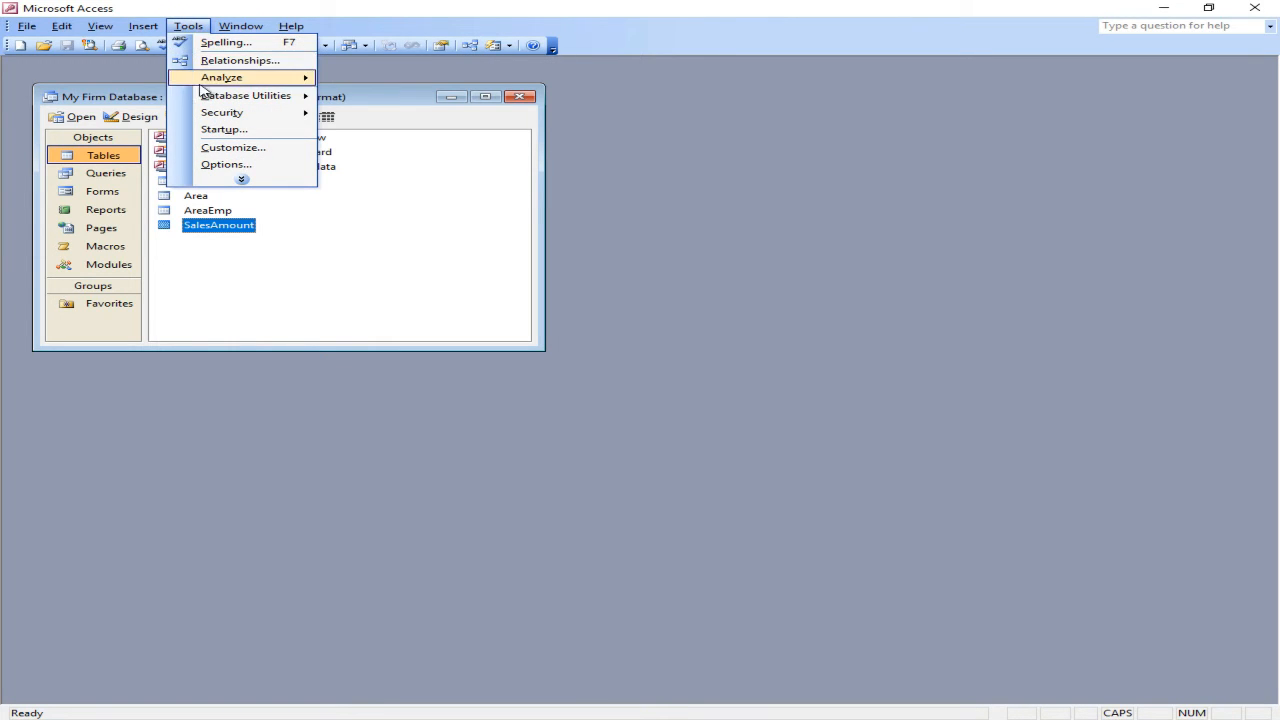
left_click(238, 61)
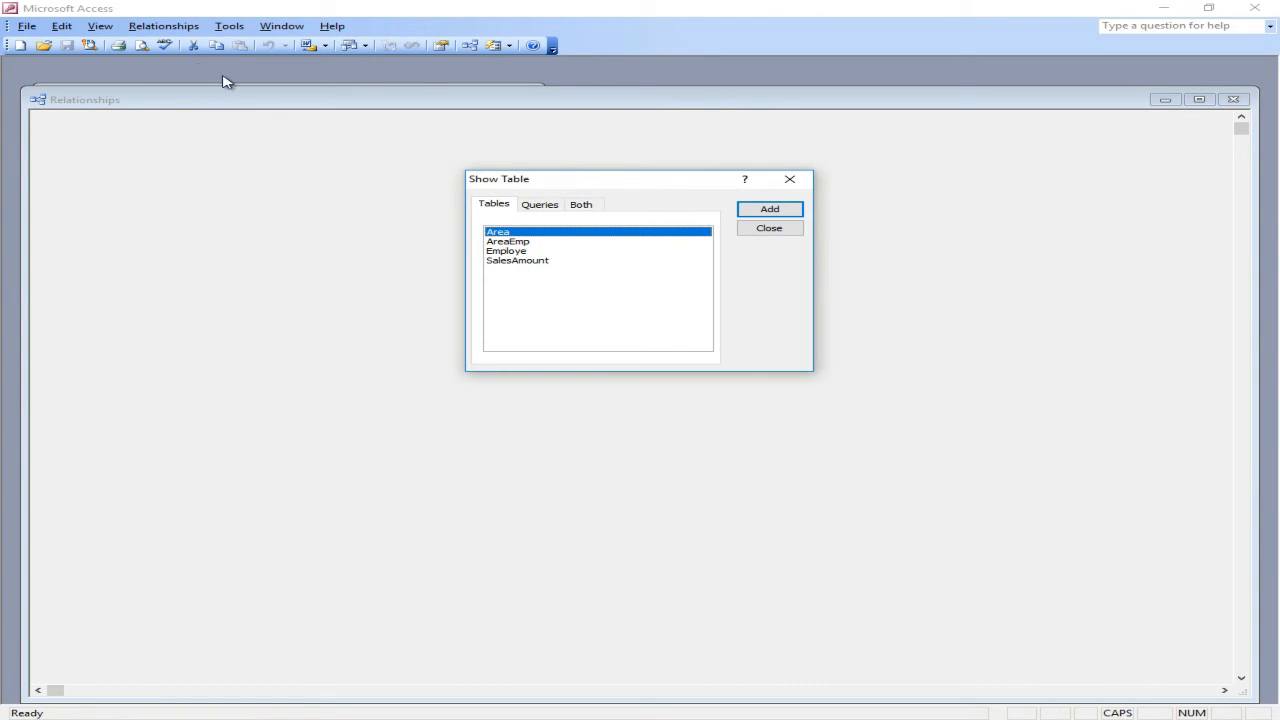
Step: Add the Area, AreaEmp, Employe and SalesAmount tables together to the relationships layout
left_click(507, 244)
left_click(507, 253)
left_click(507, 258)
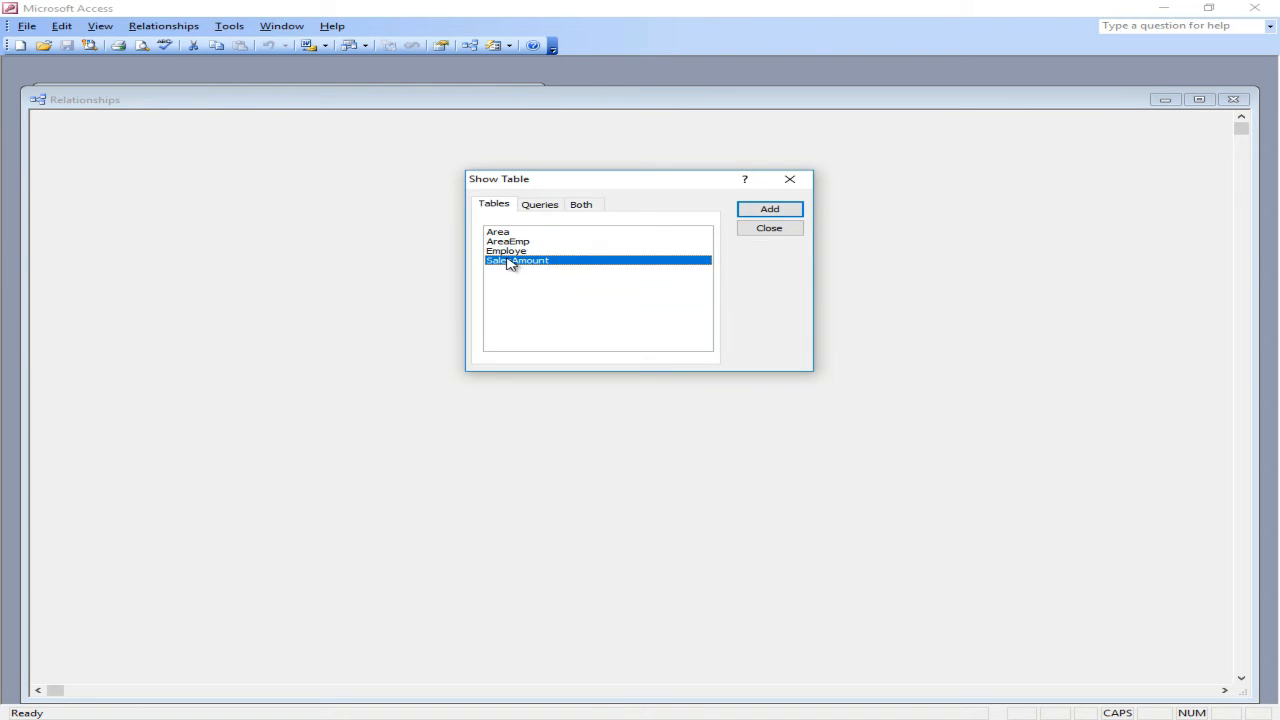
left_click_drag(506, 264, 501, 242)
left_click(514, 286)
left_click_drag(518, 291, 493, 231)
left_click(520, 286)
left_click(513, 246)
left_click(514, 251)
left_click(517, 261)
left_click(514, 244)
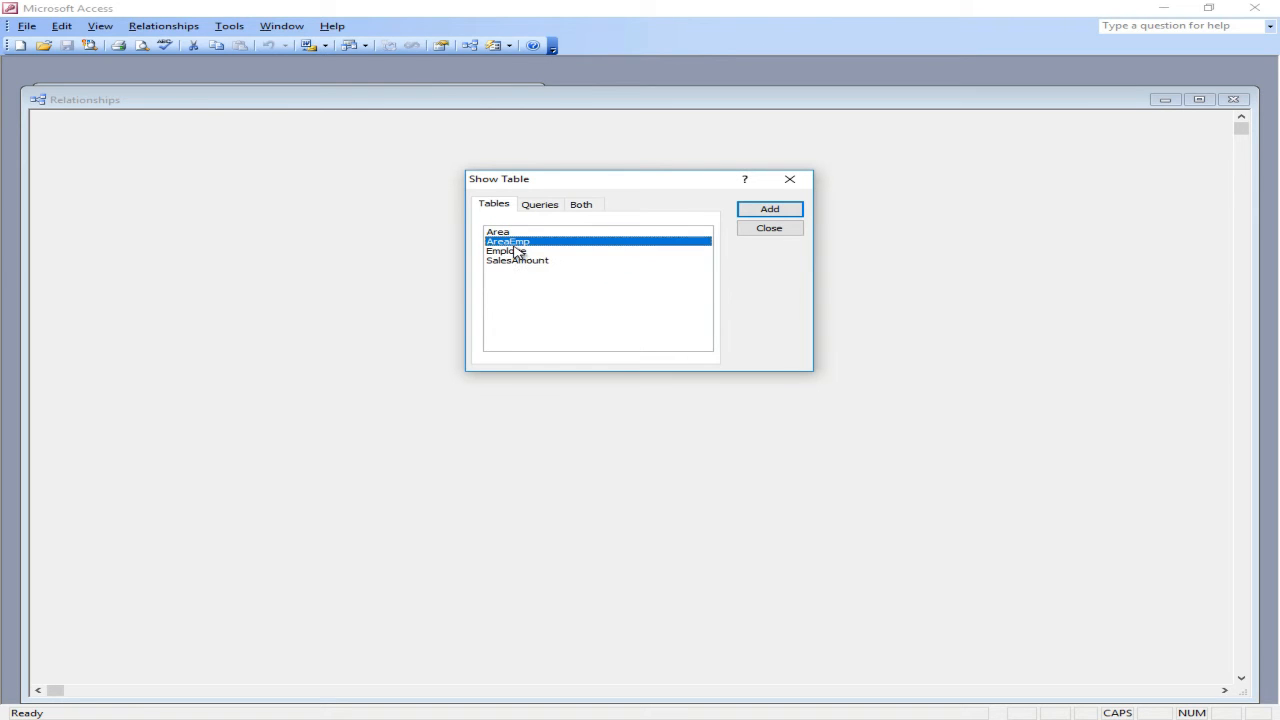
left_click_drag(530, 286, 500, 232)
left_click(788, 211)
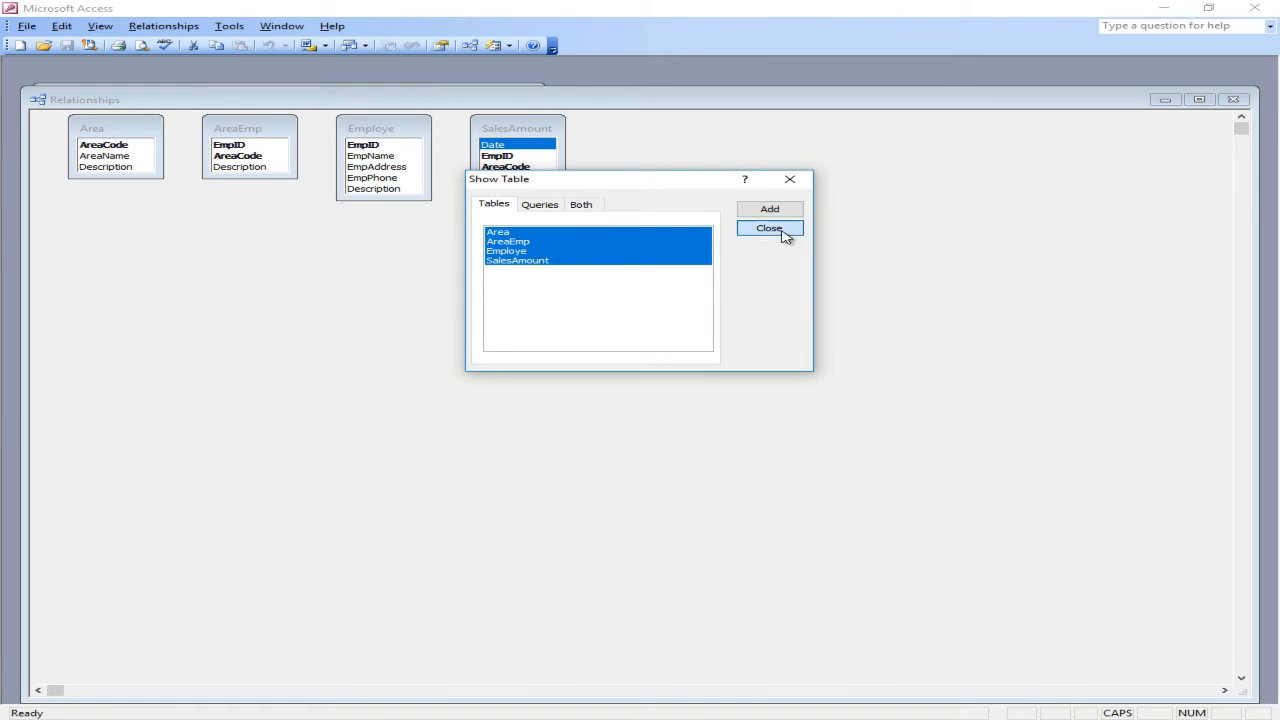
left_click(780, 230)
Step: Arrange the tables in a diamond with Employe above, Area below, AreaEmp on the left and SalesAmount on the right
left_click_drag(540, 132, 827, 289)
left_click_drag(378, 127, 624, 175)
left_click_drag(227, 118, 511, 291)
left_click_drag(118, 127, 673, 410)
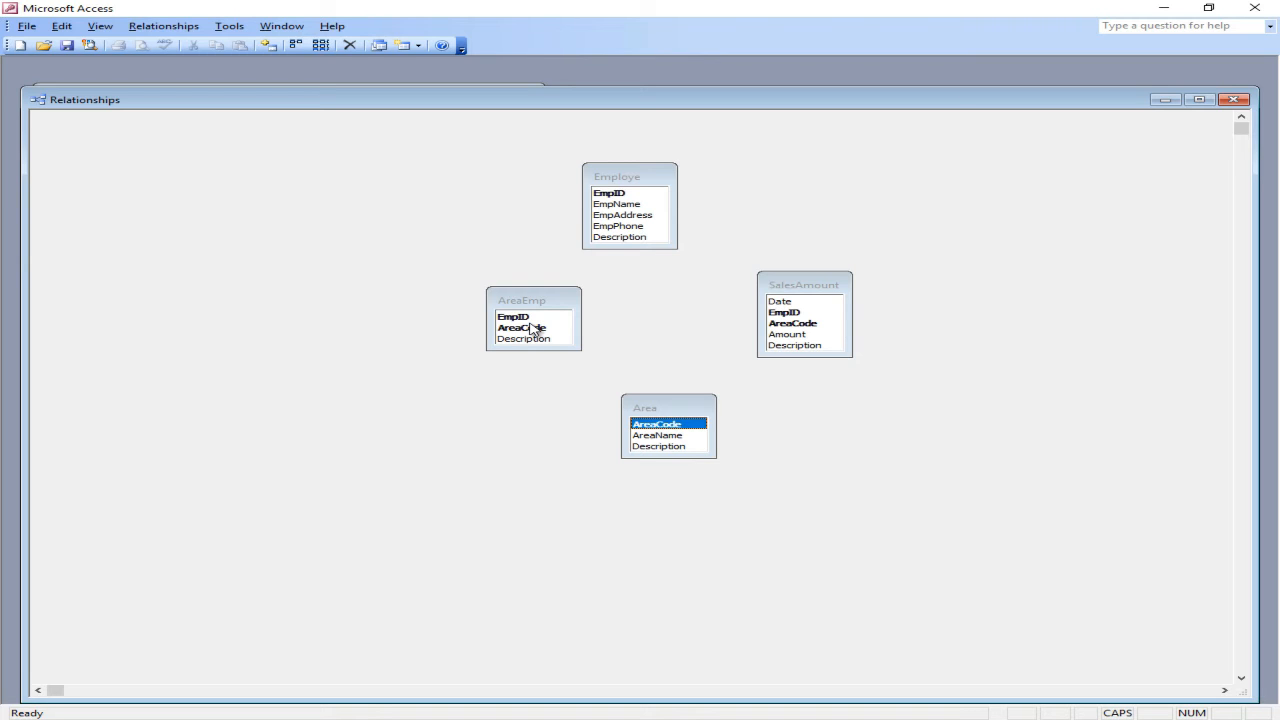
Step: Enlarge the AreaEmp table box and move it farther away from the Employe and Area tables
left_click_drag(534, 350, 534, 391)
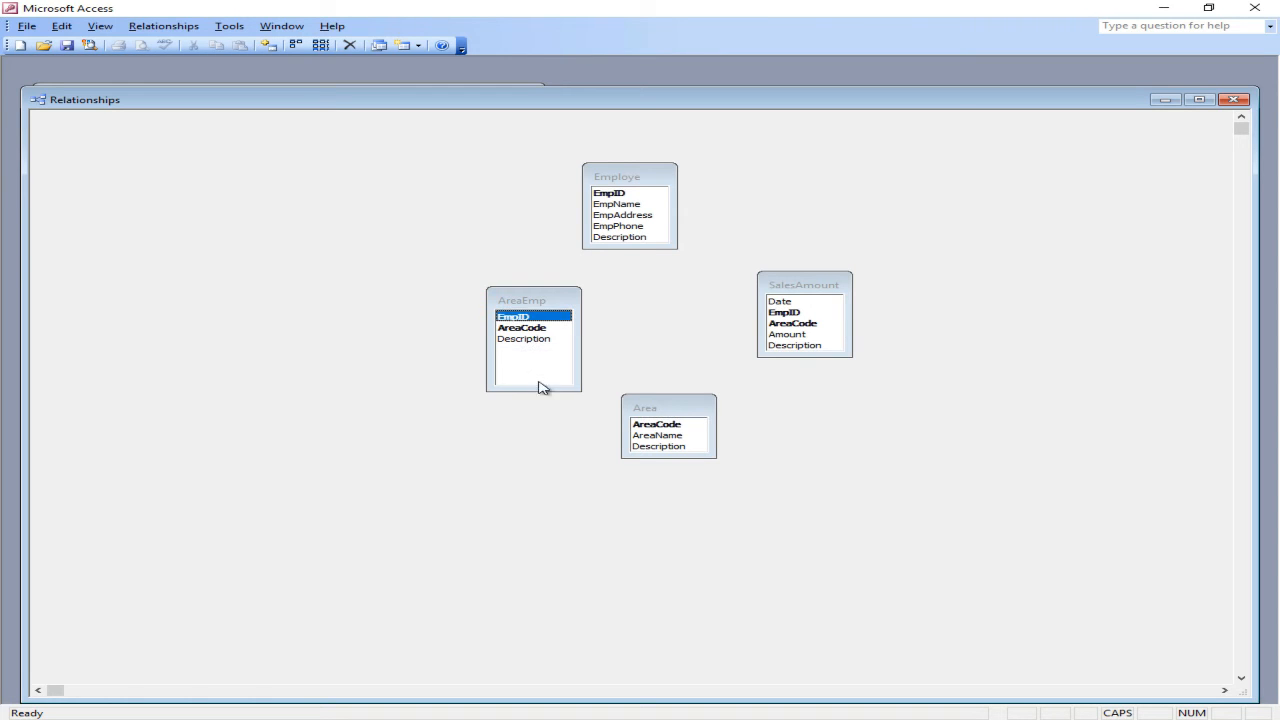
left_click_drag(566, 291, 510, 275)
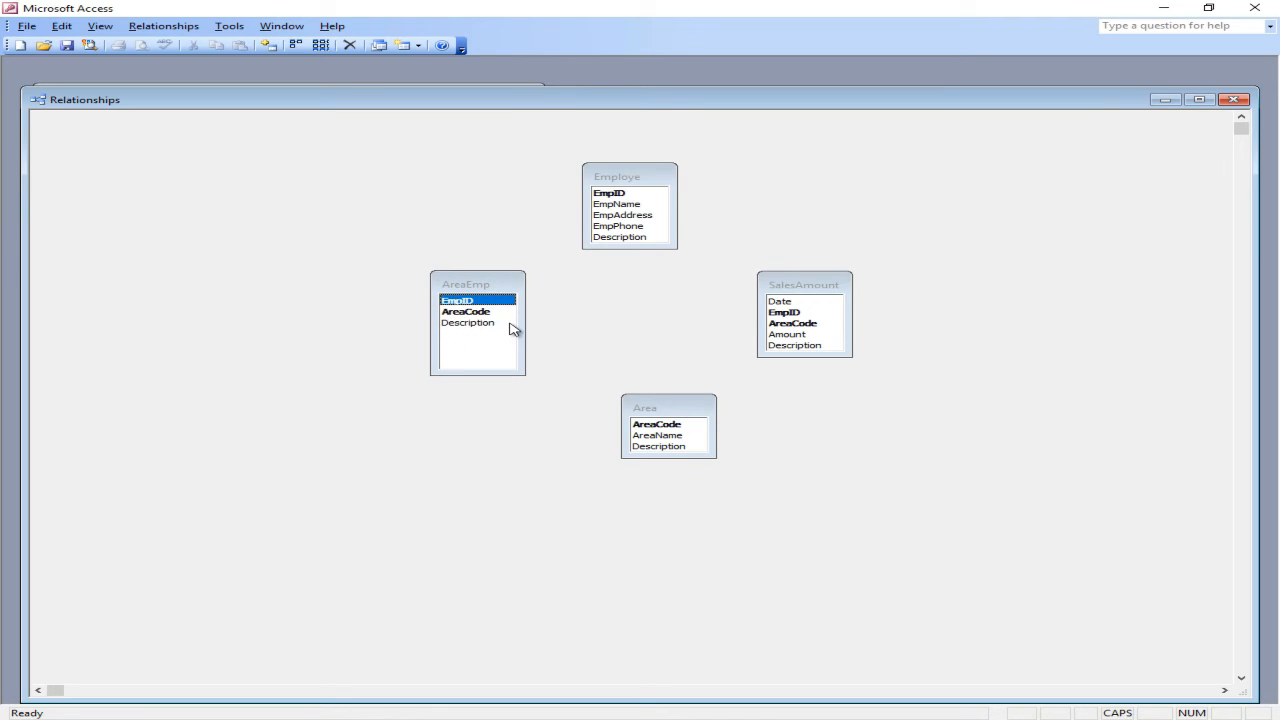
left_click_drag(526, 333, 537, 333)
Step: Create a relationship from EmpID in the Employe table to EmpID in the AreaEmp table
left_click(619, 194)
left_click_drag(619, 196, 457, 300)
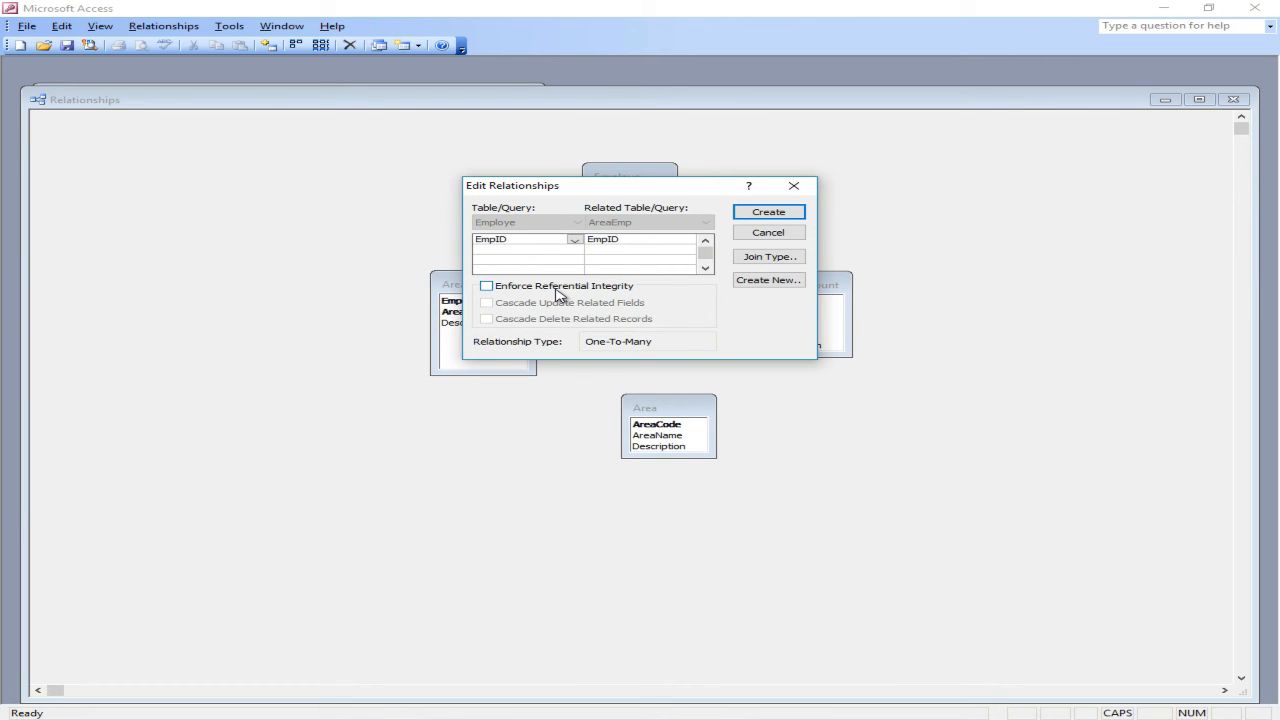
left_click(769, 213)
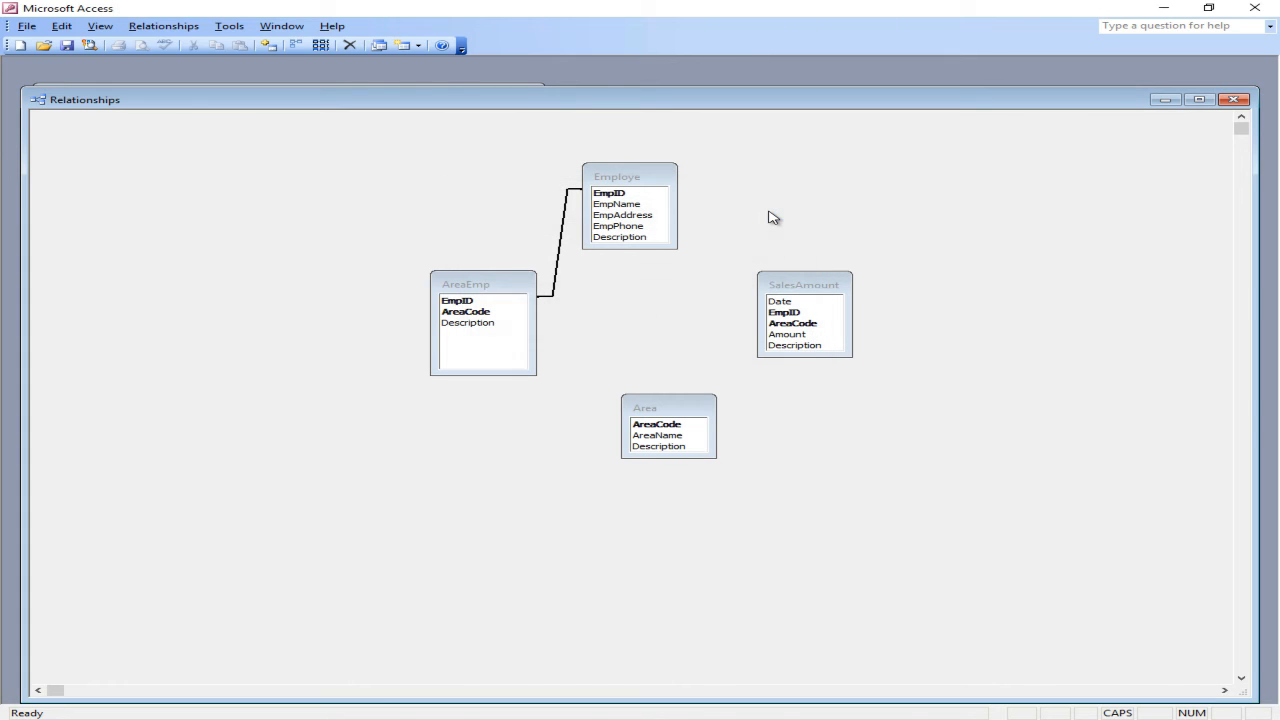
Step: Create a relationship from AreaCode in the Area table to AreaCode in the AreaEmp table
left_click(655, 426)
left_click_drag(655, 428, 484, 316)
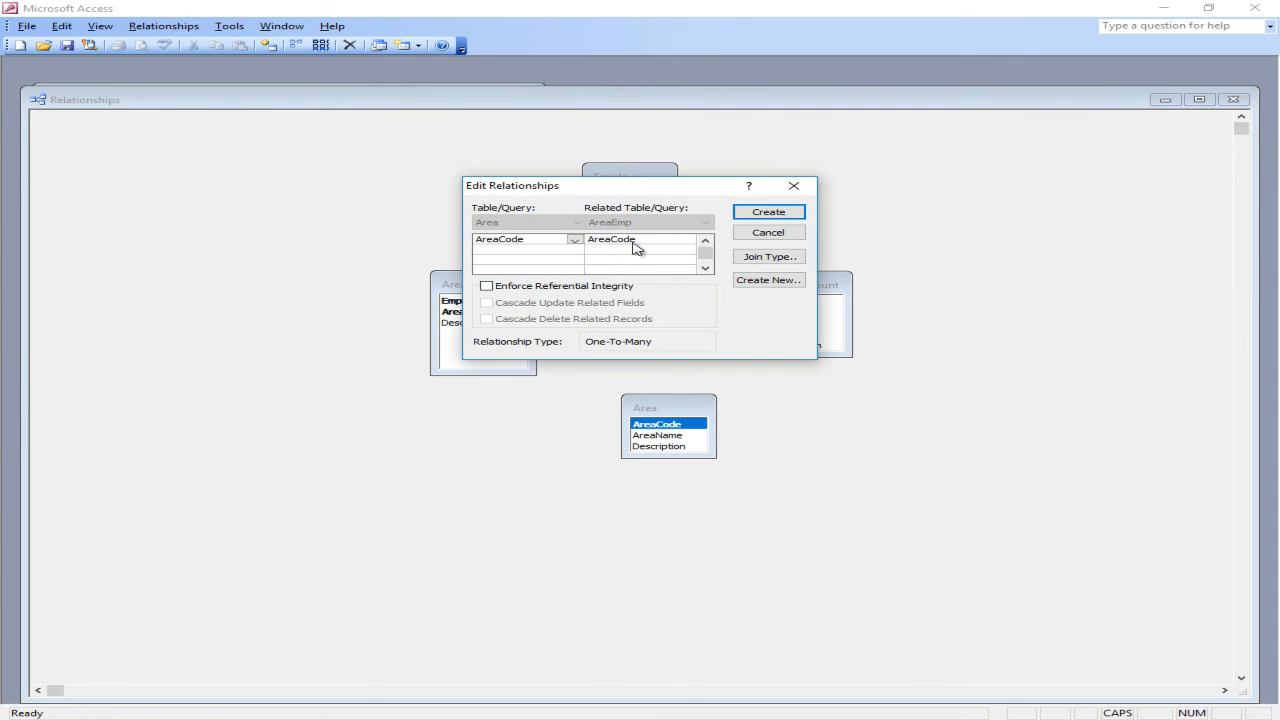
left_click(762, 215)
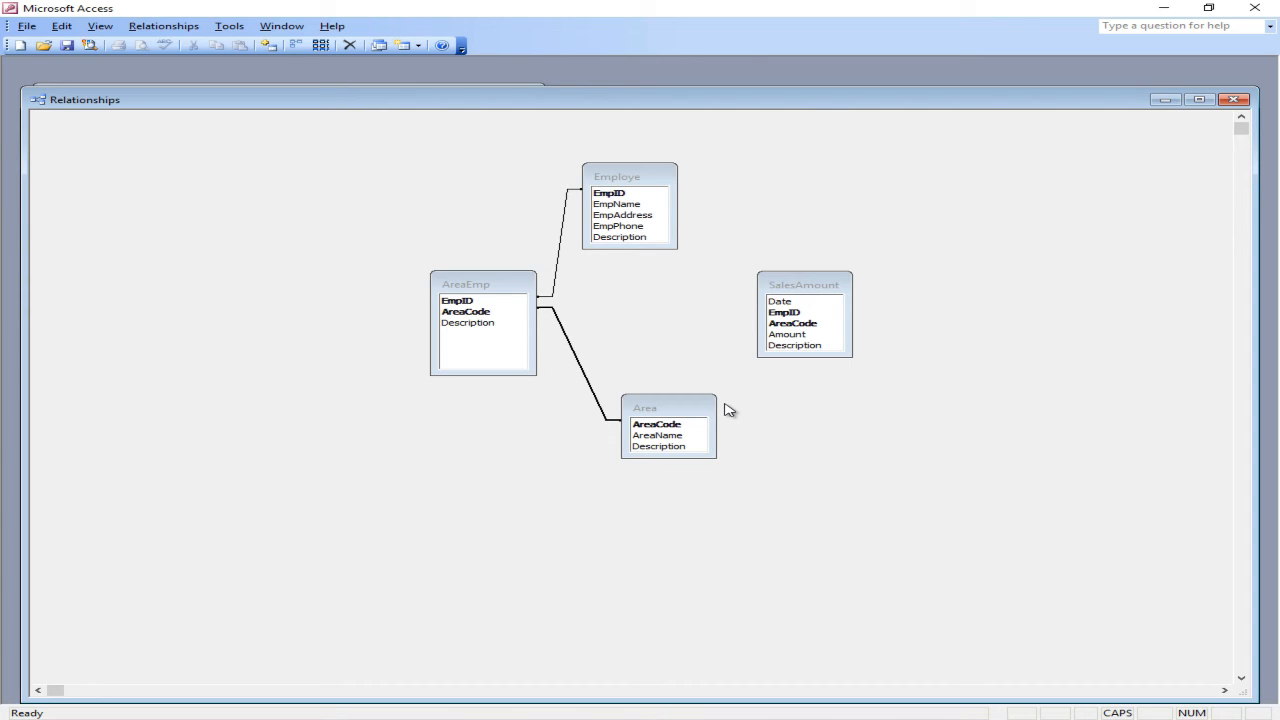
Step: Go through the key fields of the SalesAmount table and make its box taller
left_click(790, 312)
left_click(795, 323)
left_click_drag(803, 352, 808, 396)
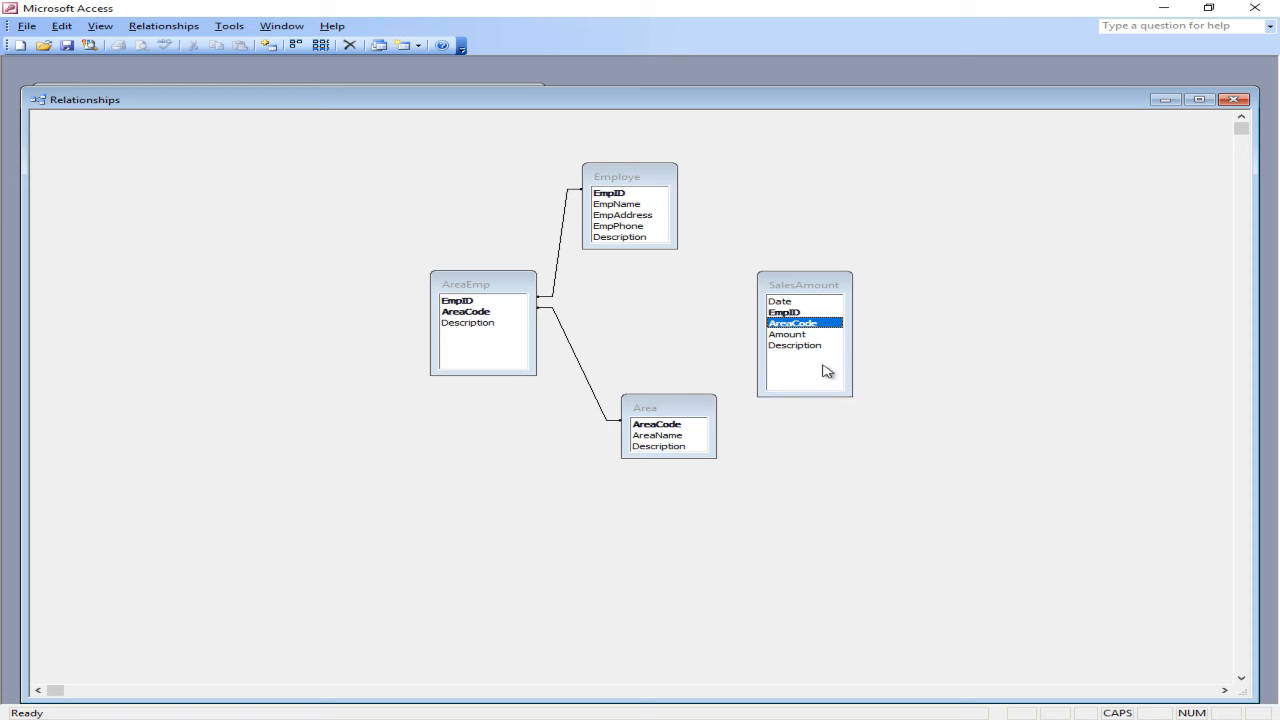
Step: Create a relationship from EmpID in the Employe table to EmpID in the SalesAmount table
left_click(796, 314)
left_click(797, 324)
left_click(624, 195)
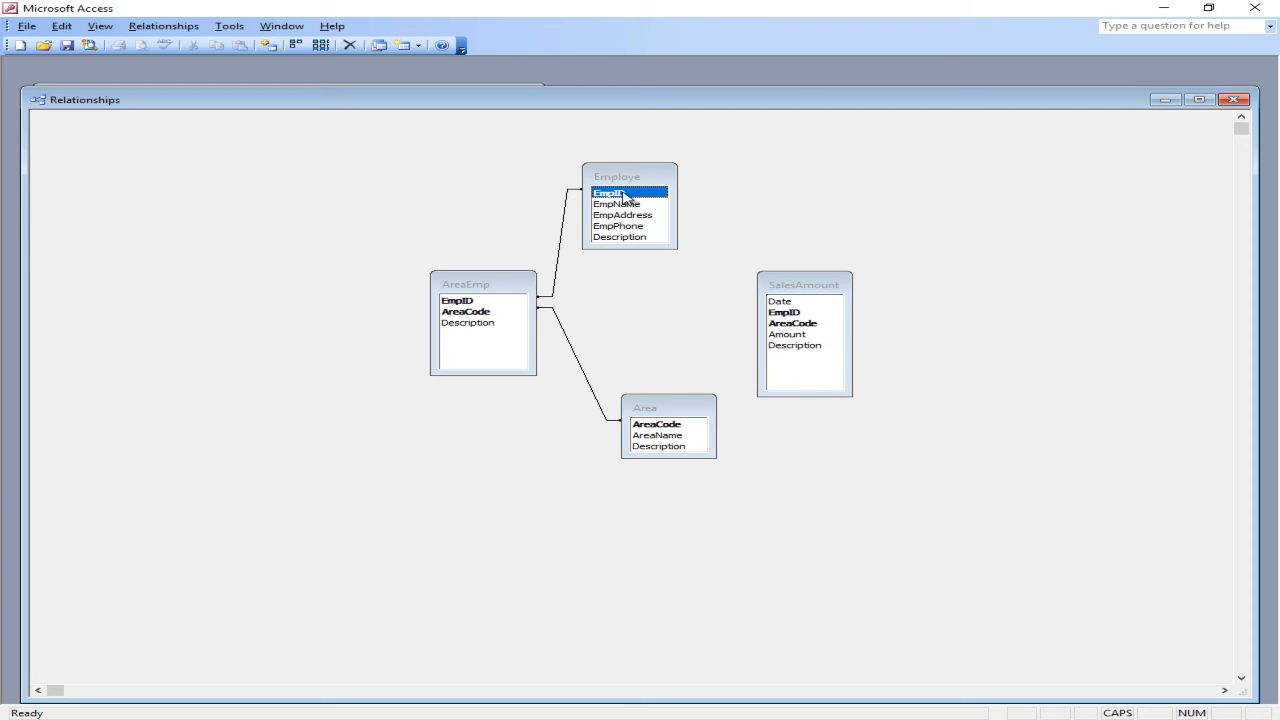
left_click_drag(624, 195, 786, 312)
left_click(766, 213)
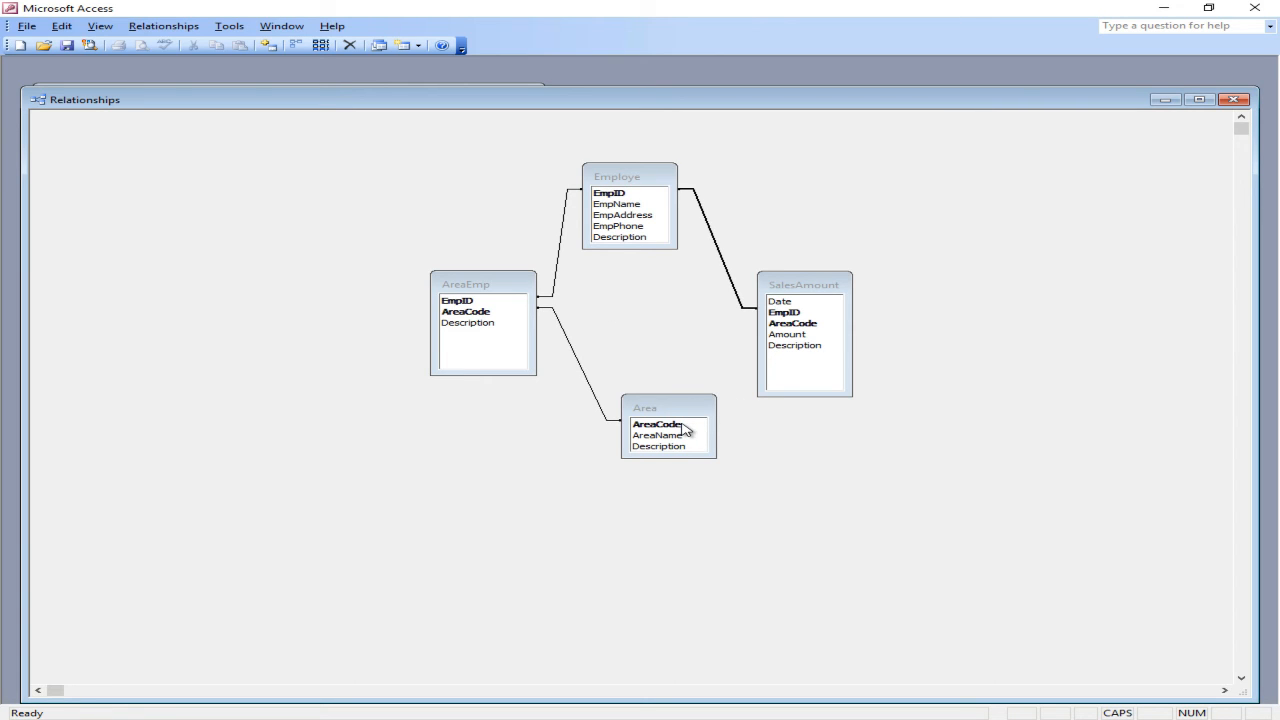
Step: Create a relationship from AreaCode in Area to AreaCode in SalesAmount, and save and close the relationships layout
left_click_drag(684, 428, 783, 325)
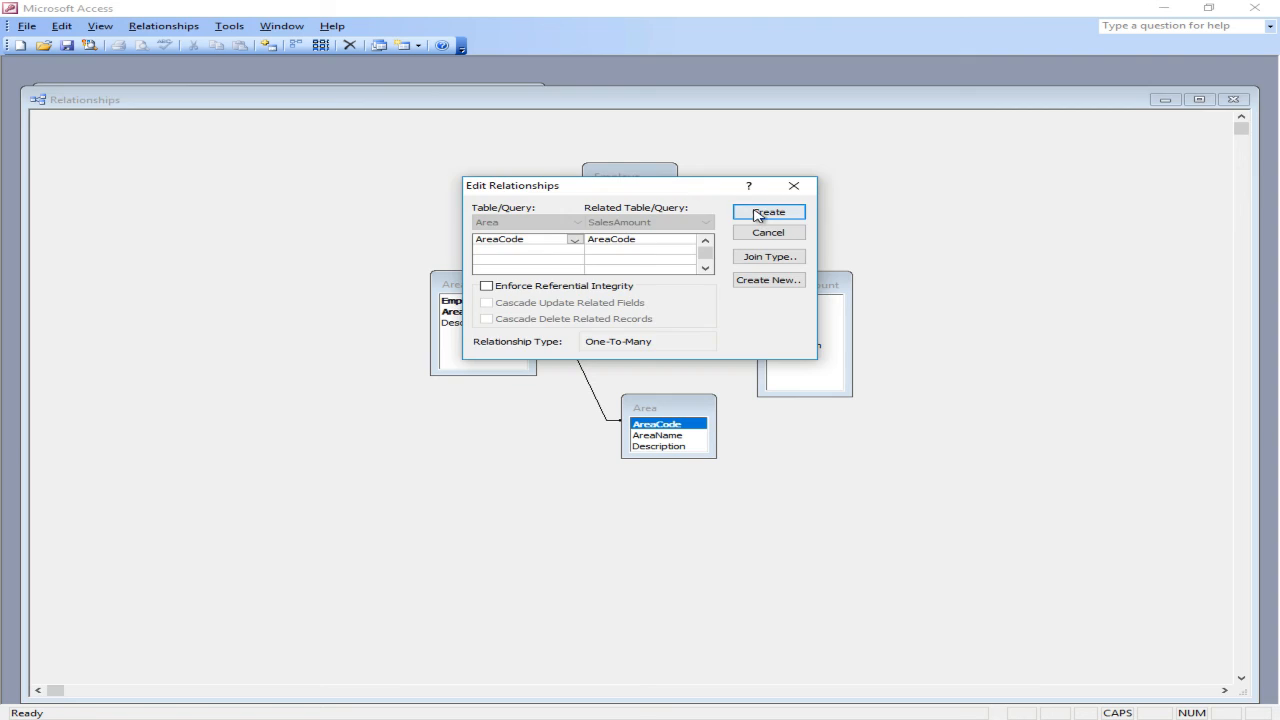
left_click(766, 212)
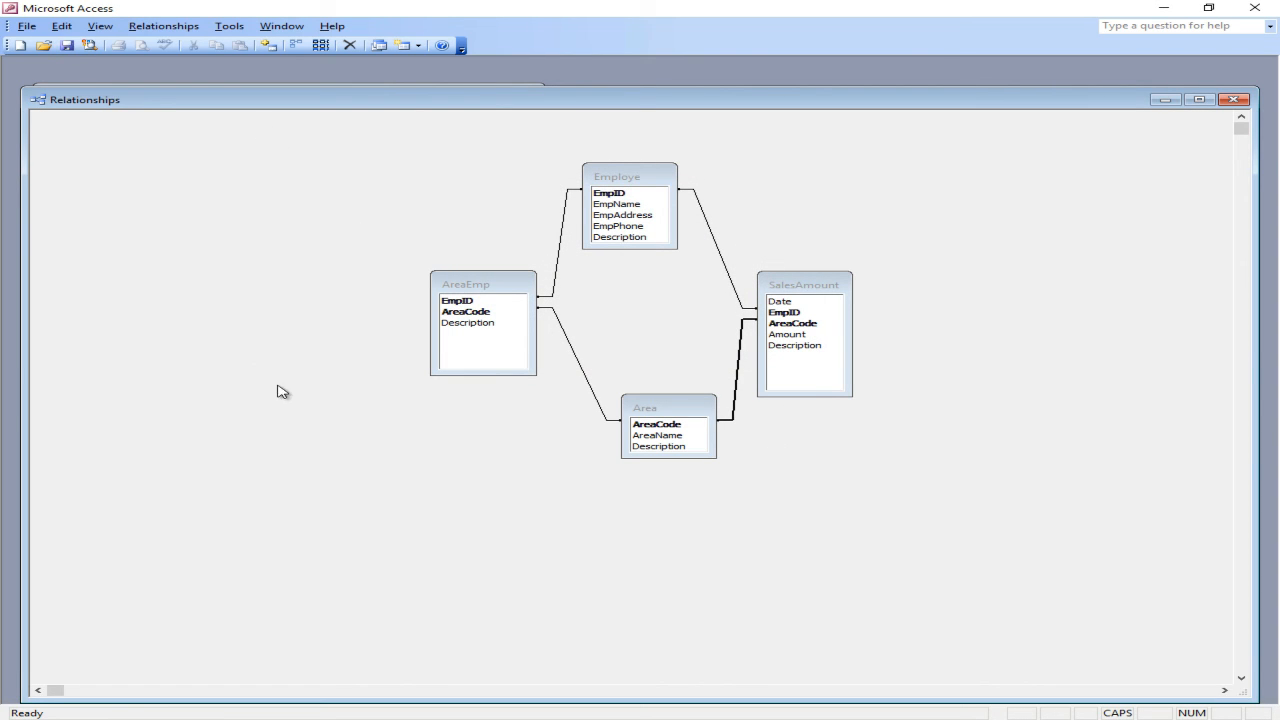
left_click(68, 46)
left_click(1233, 99)
Step: Open the Employe table's datasheet to check its records for links to related records, and close it
double_click(220, 179)
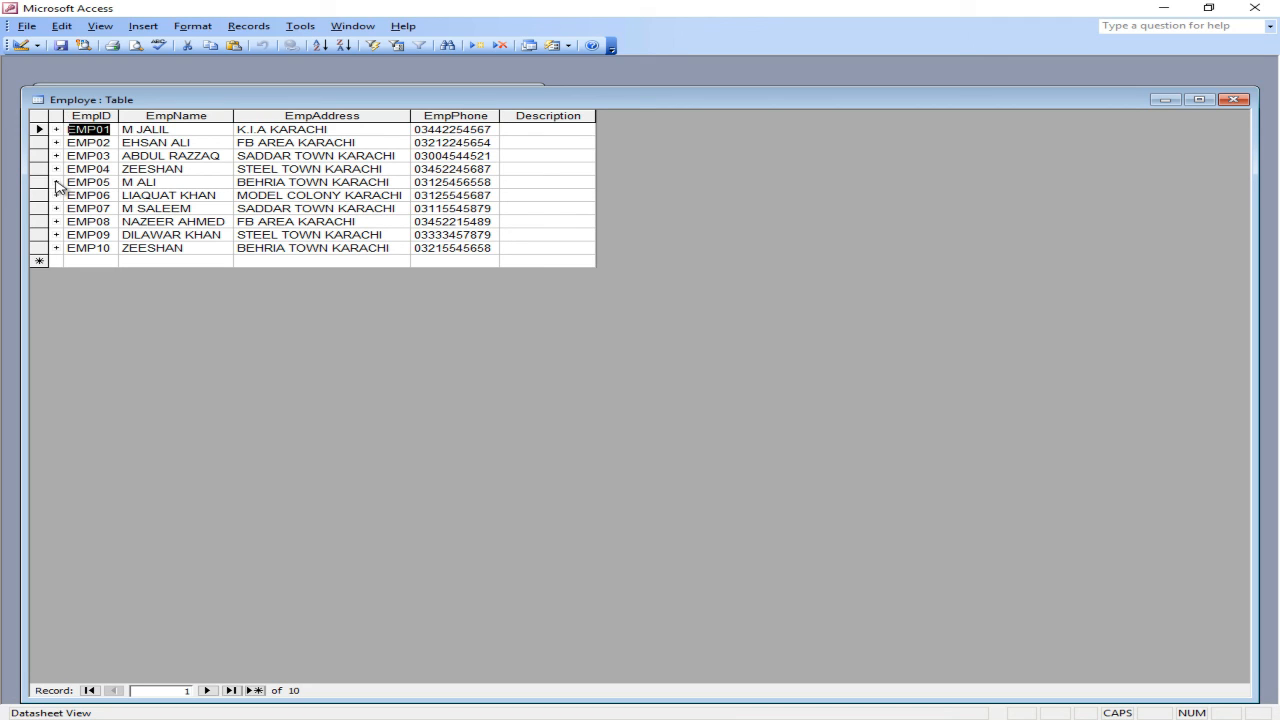
left_click(1234, 99)
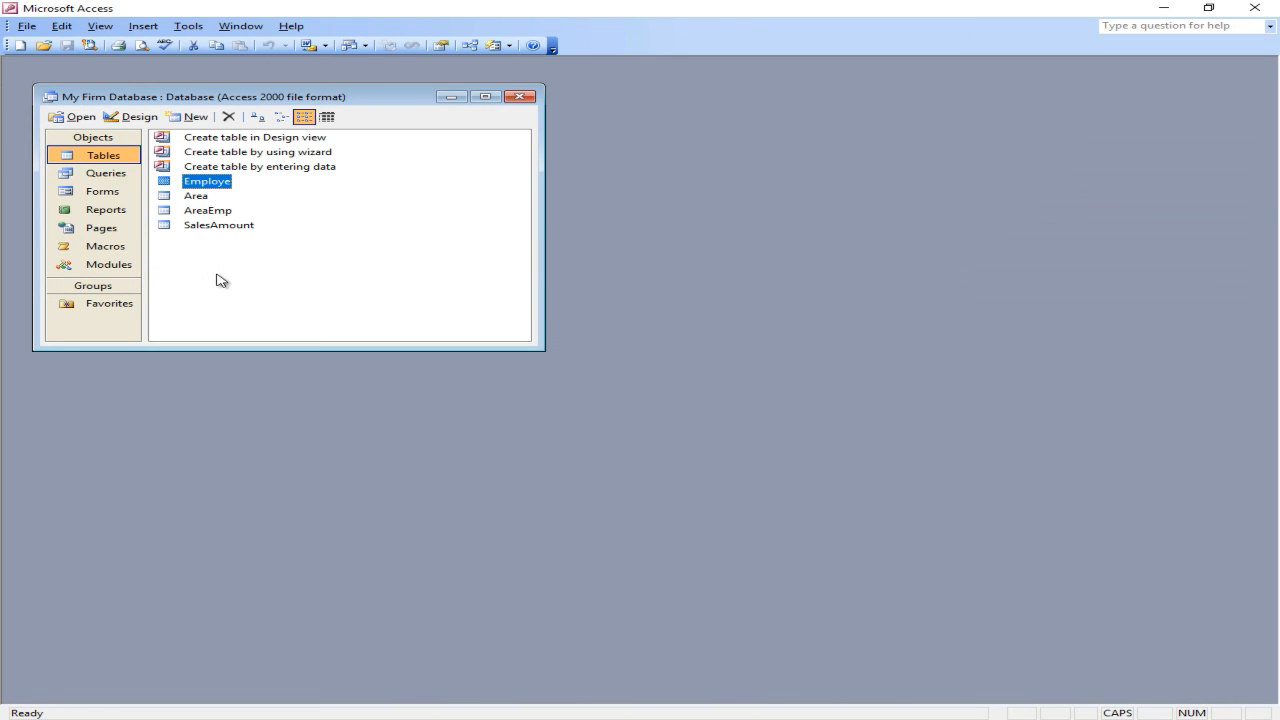
left_click(336, 304)
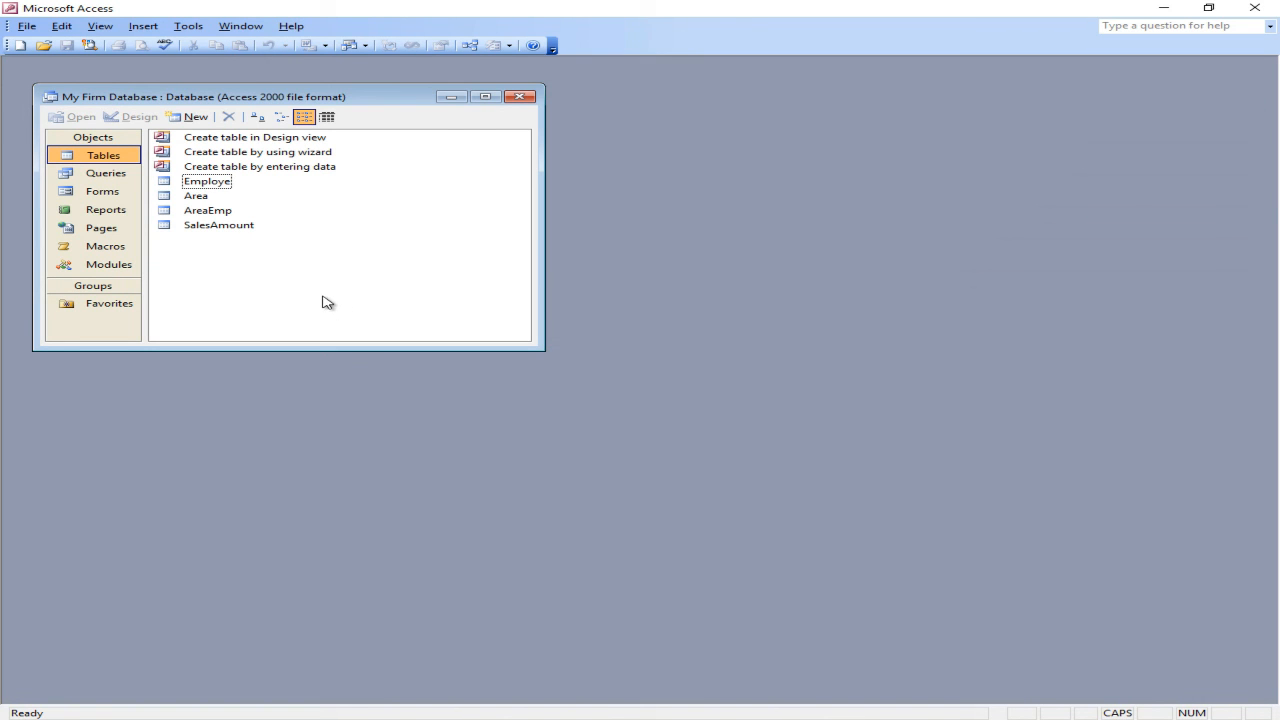